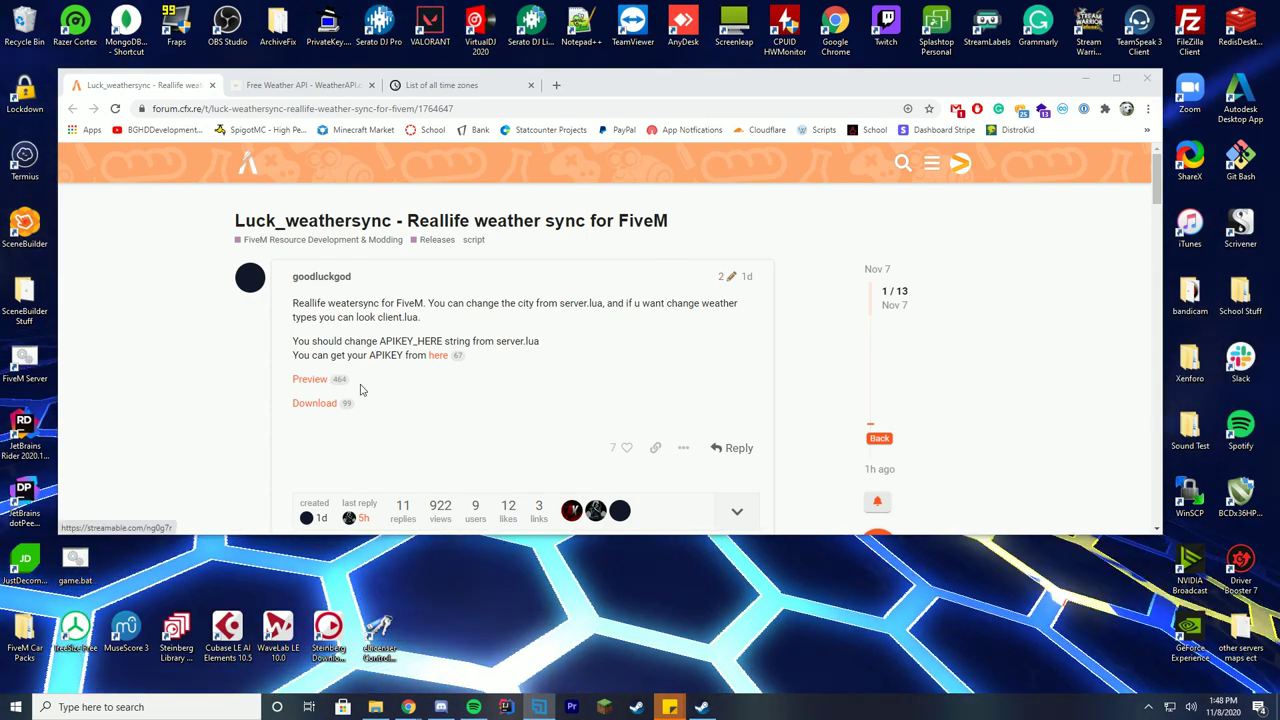
Highlight the forum post's 'can get your APIKEY from' text that explains where the WeatherAPI key comes from.
{"action": "left_click_drag", "start_coordinate": [312, 356], "coordinate": [430, 358]}
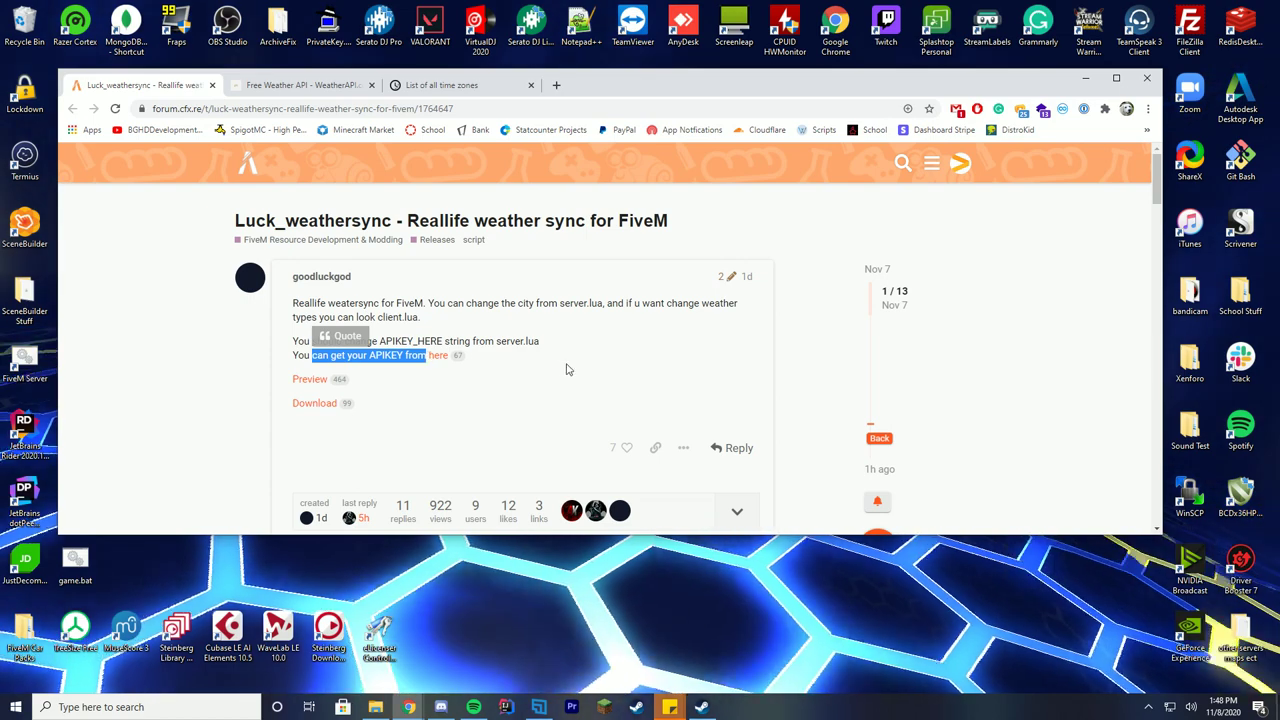
Go to WeatherAPI.com and review the Pricing plans, noting the Free plan's 1,000,000 monthly calls.
{"action": "left_click", "coordinate": [566, 370]}
{"action": "key", "text": "ctrl+Tab"}
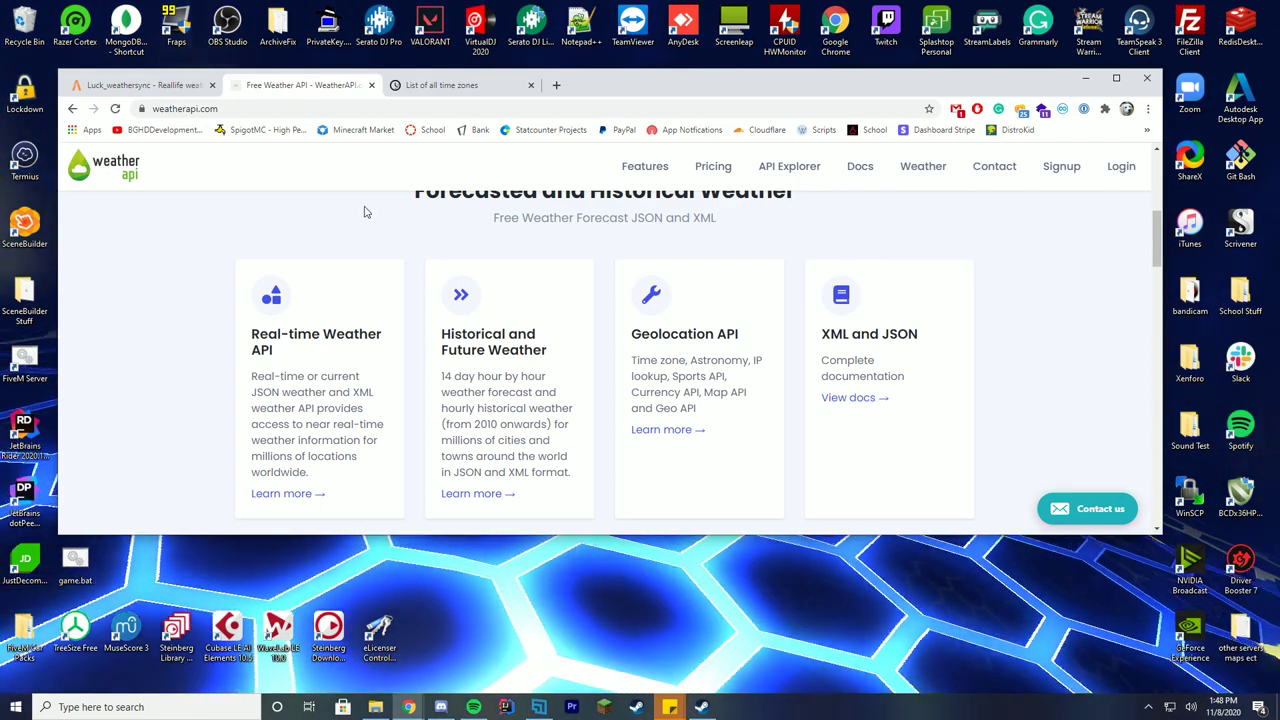
{"action": "left_click", "coordinate": [713, 167]}
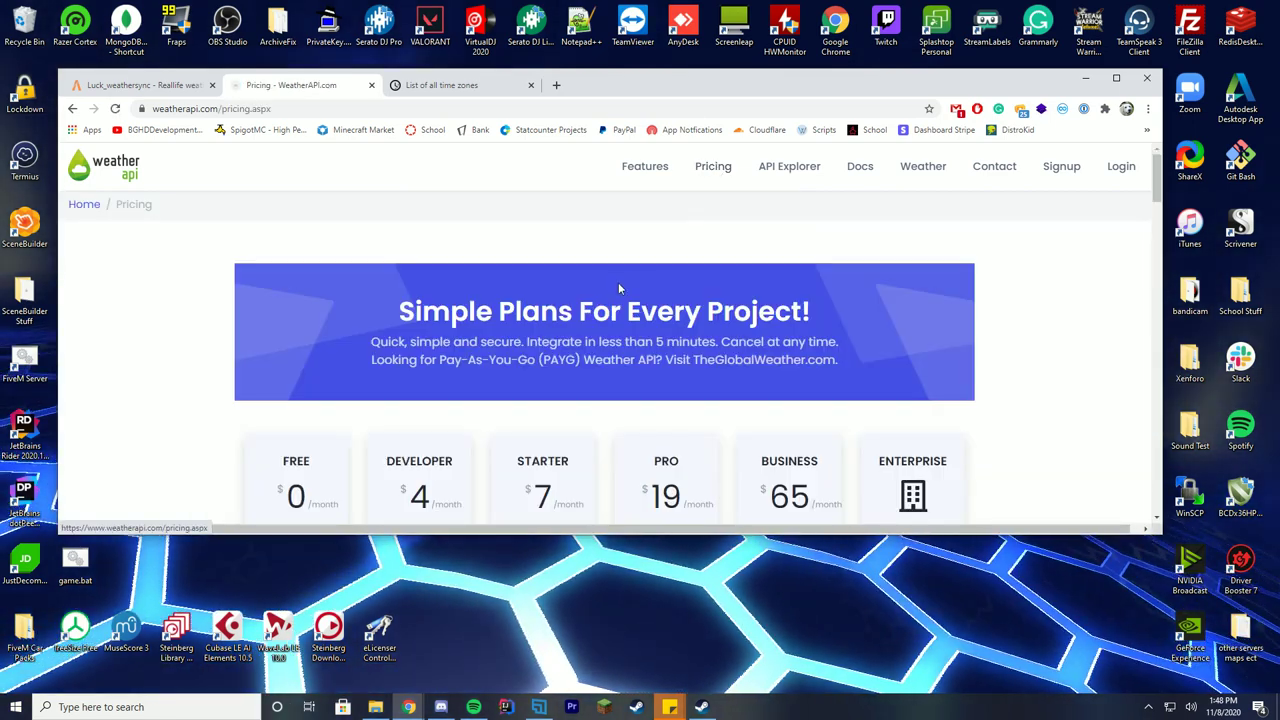
{"action": "scroll", "coordinate": [298, 380], "scroll_direction": "down", "scroll_amount": 3}
{"action": "triple_click", "coordinate": [298, 380]}
{"action": "left_click", "coordinate": [298, 380]}
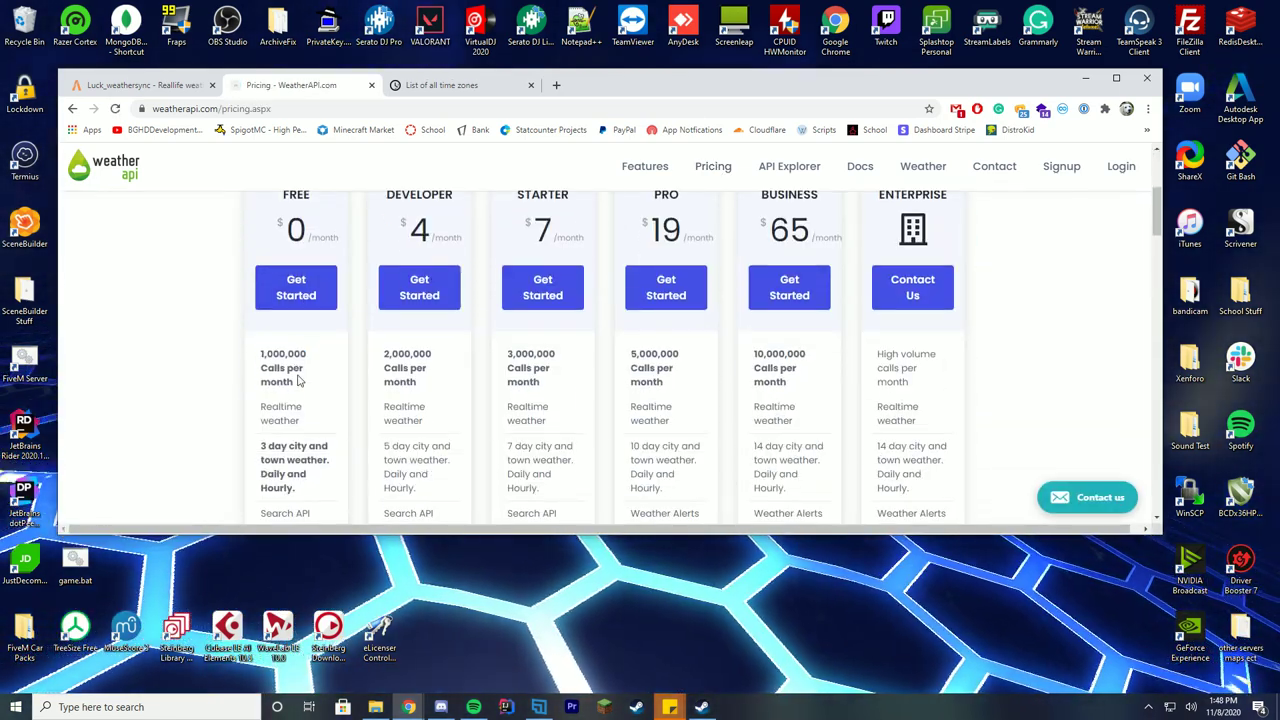
{"action": "scroll", "coordinate": [298, 380], "scroll_direction": "up", "scroll_amount": 3}
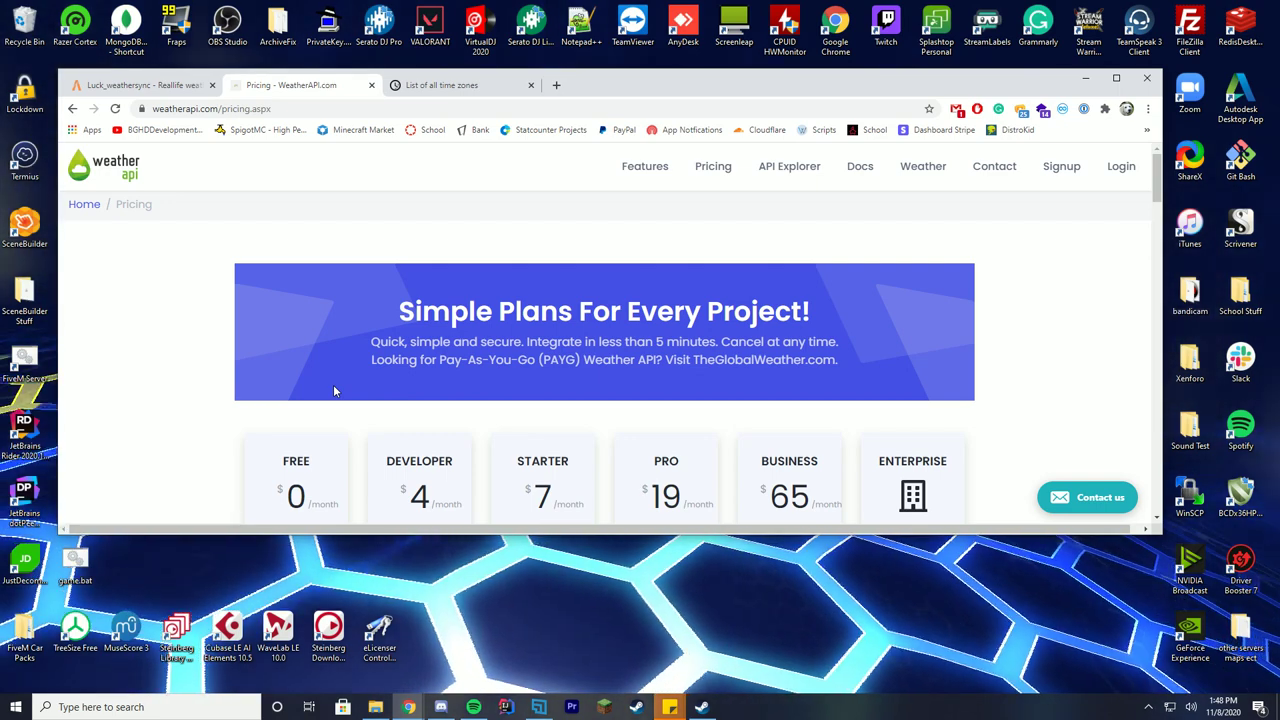
{"action": "scroll", "coordinate": [335, 390], "scroll_direction": "down", "scroll_amount": 2}
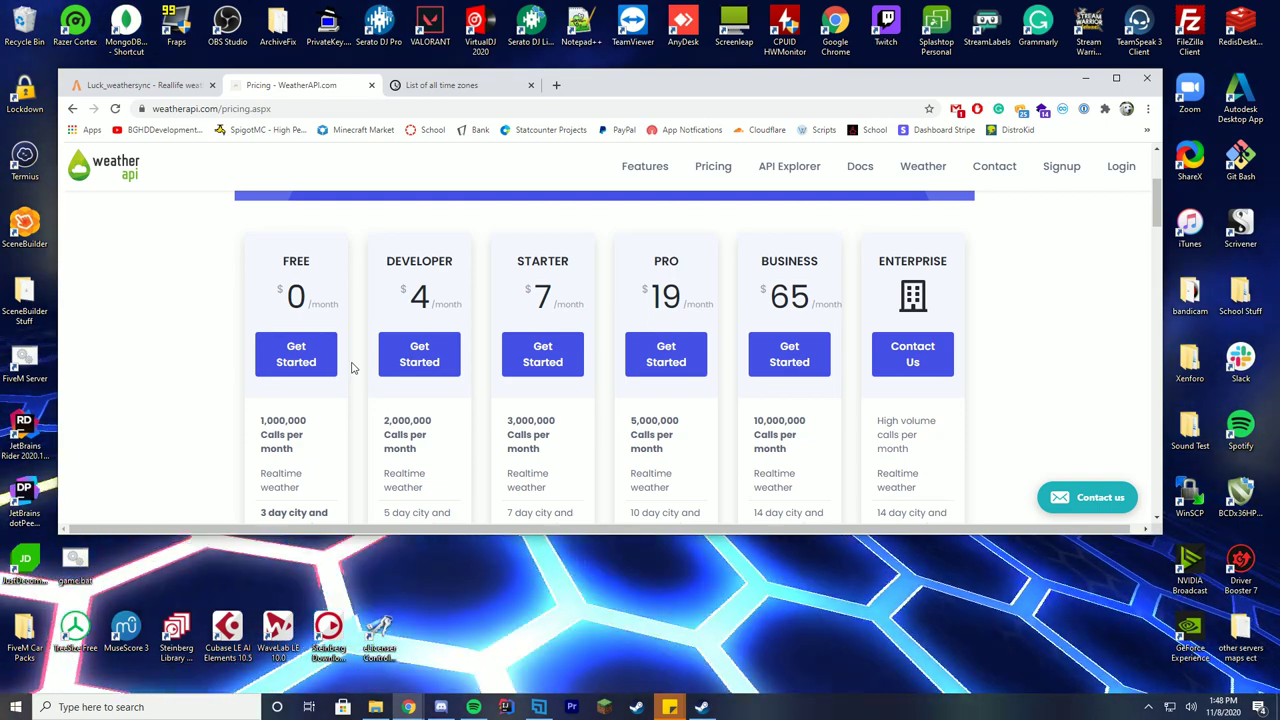
{"action": "scroll", "coordinate": [579, 357], "scroll_direction": "up", "scroll_amount": 2}
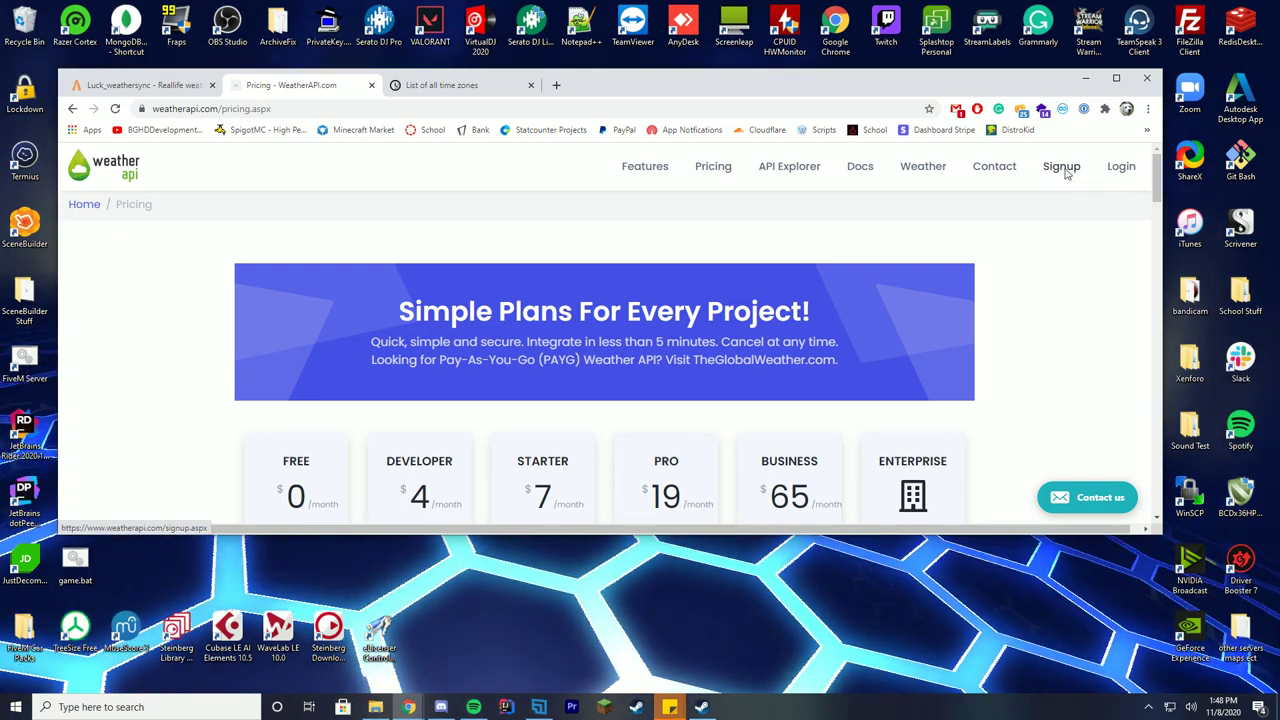
Open the sign-up form and enter the account e-mail address in both email fields.
{"action": "left_click", "coordinate": [1063, 170]}
{"action": "scroll", "coordinate": [626, 317], "scroll_direction": "down", "scroll_amount": 1}
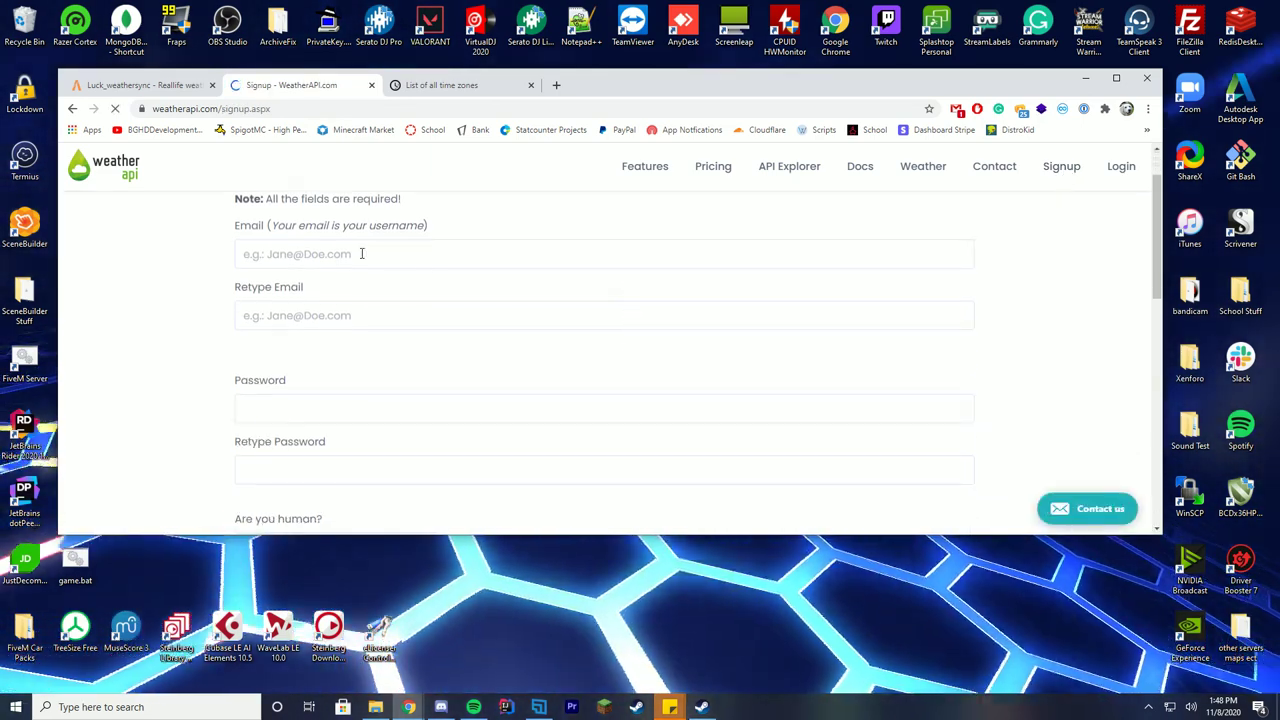
{"action": "scroll", "coordinate": [405, 321], "scroll_direction": "down", "scroll_amount": 2}
{"action": "scroll", "coordinate": [360, 325], "scroll_direction": "up", "scroll_amount": 3}
{"action": "left_click", "coordinate": [307, 321]}
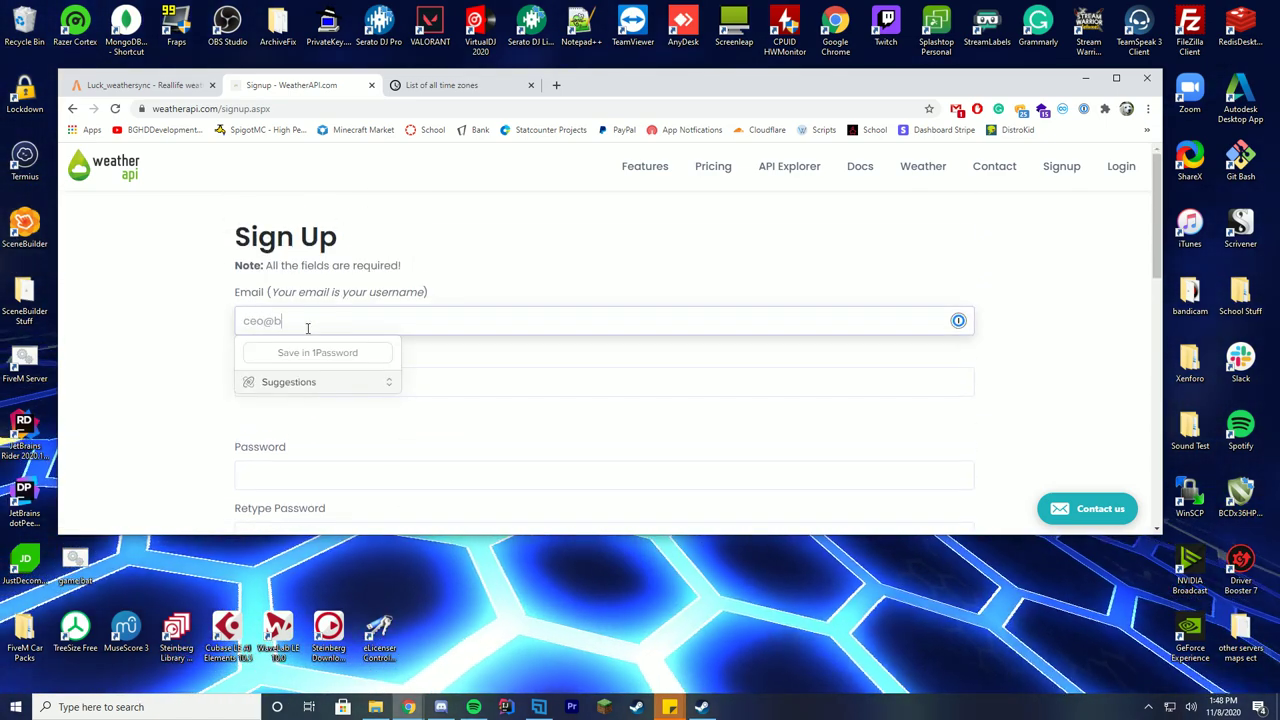
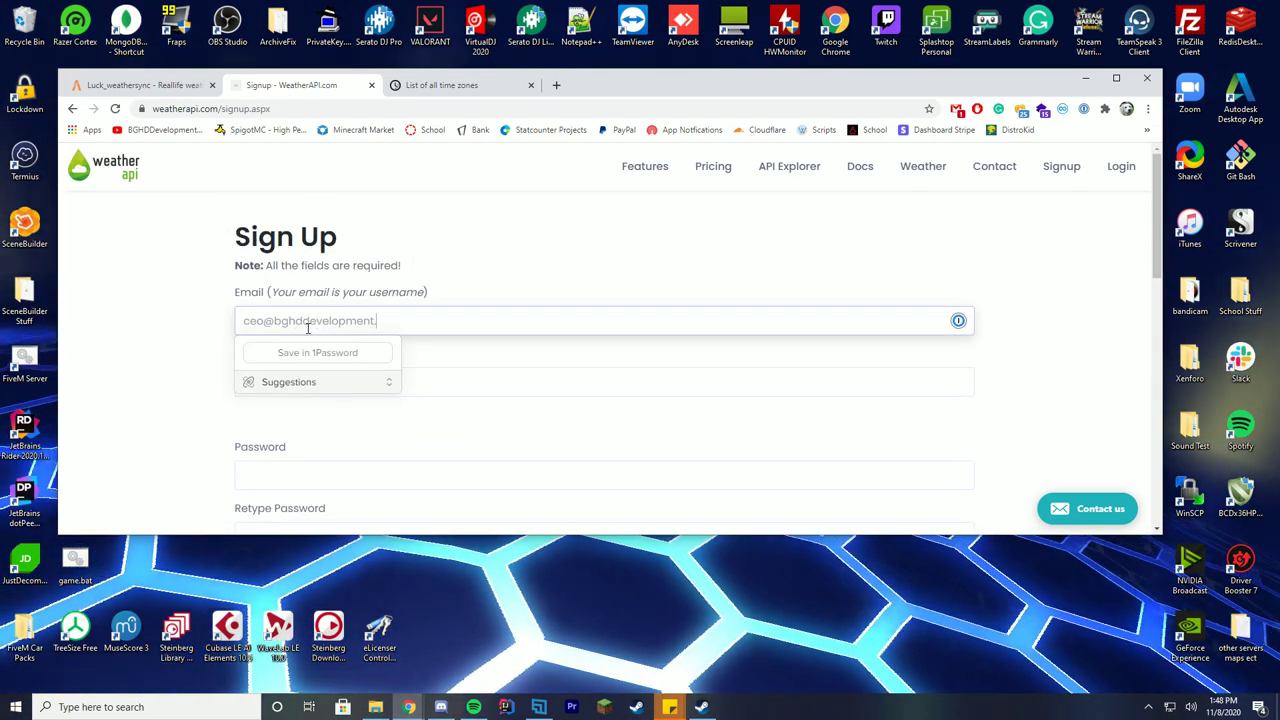
{"action": "key", "text": "ctrl+a"}
{"action": "key", "text": "ctrl+c"}
{"action": "left_click", "coordinate": [335, 370]}
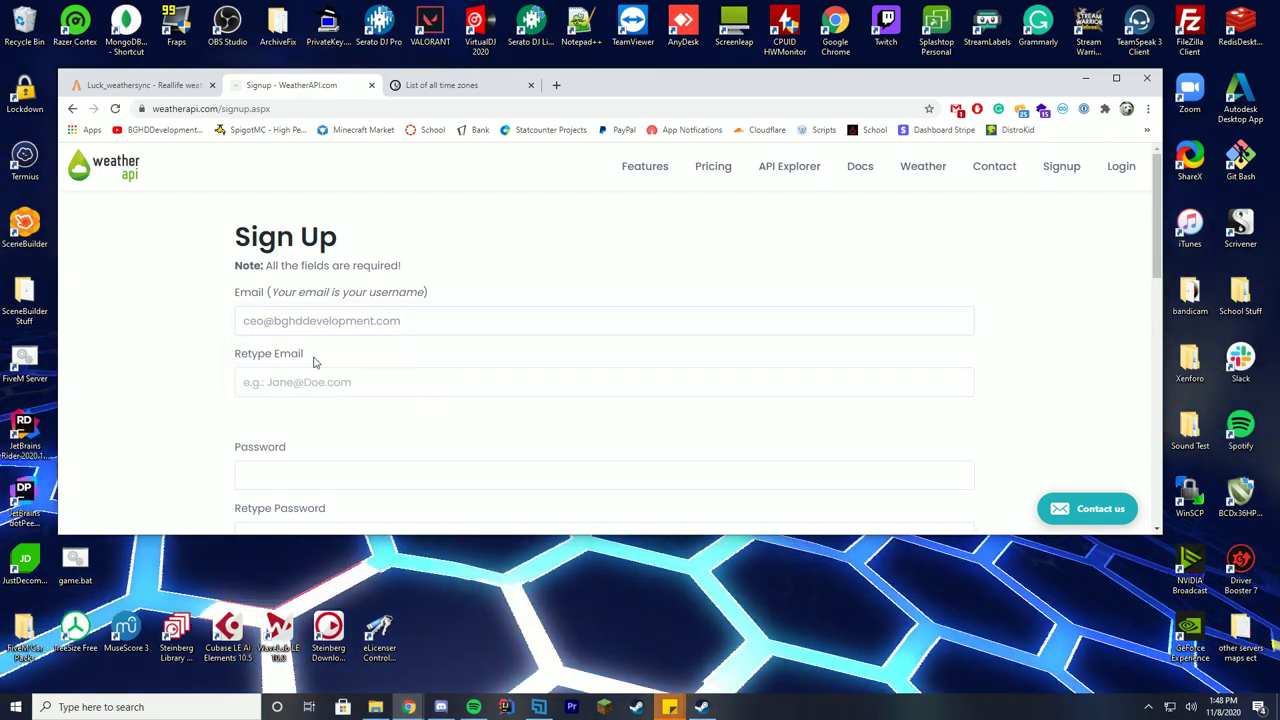
{"action": "key", "text": "ctrl+v"}
{"action": "scroll", "coordinate": [203, 305], "scroll_direction": "down", "scroll_amount": 2}
{"action": "scroll", "coordinate": [204, 306], "scroll_direction": "up", "scroll_amount": 1}
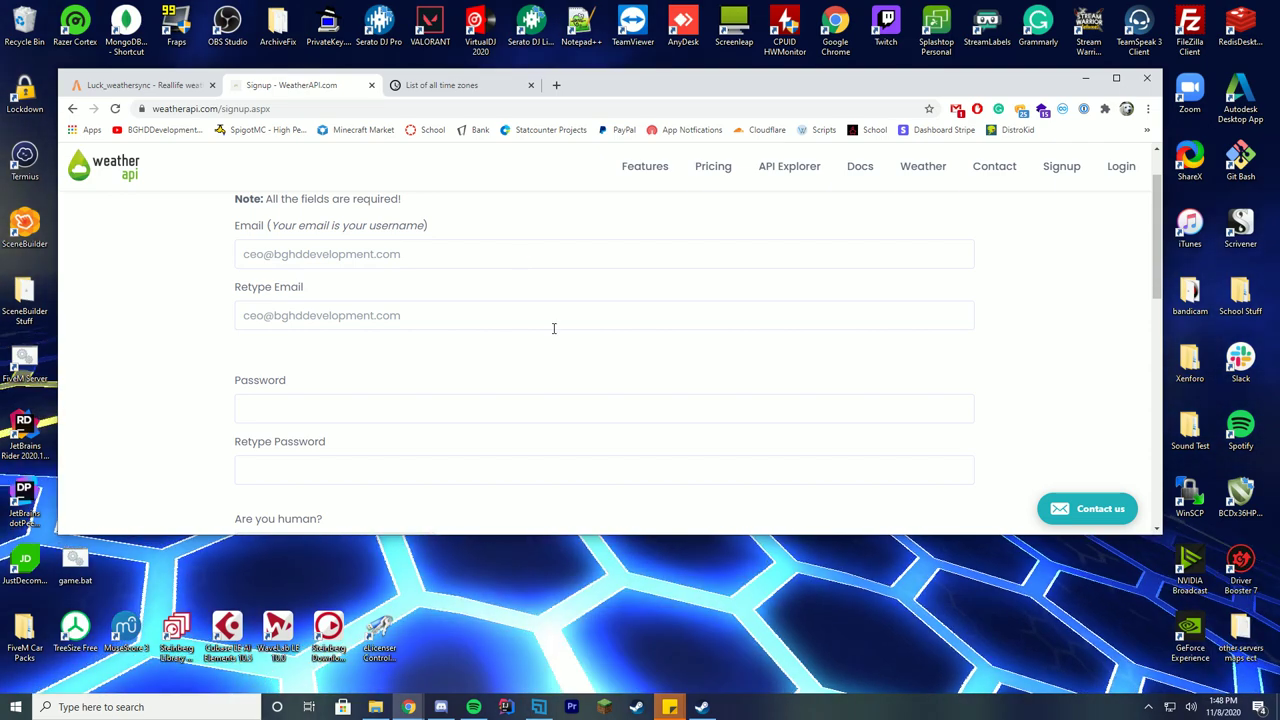
{"action": "scroll", "coordinate": [553, 328], "scroll_direction": "down", "scroll_amount": 1}
Enter and confirm the account password, accept the terms, and submit the sign-up.
{"action": "left_click", "coordinate": [336, 276]}
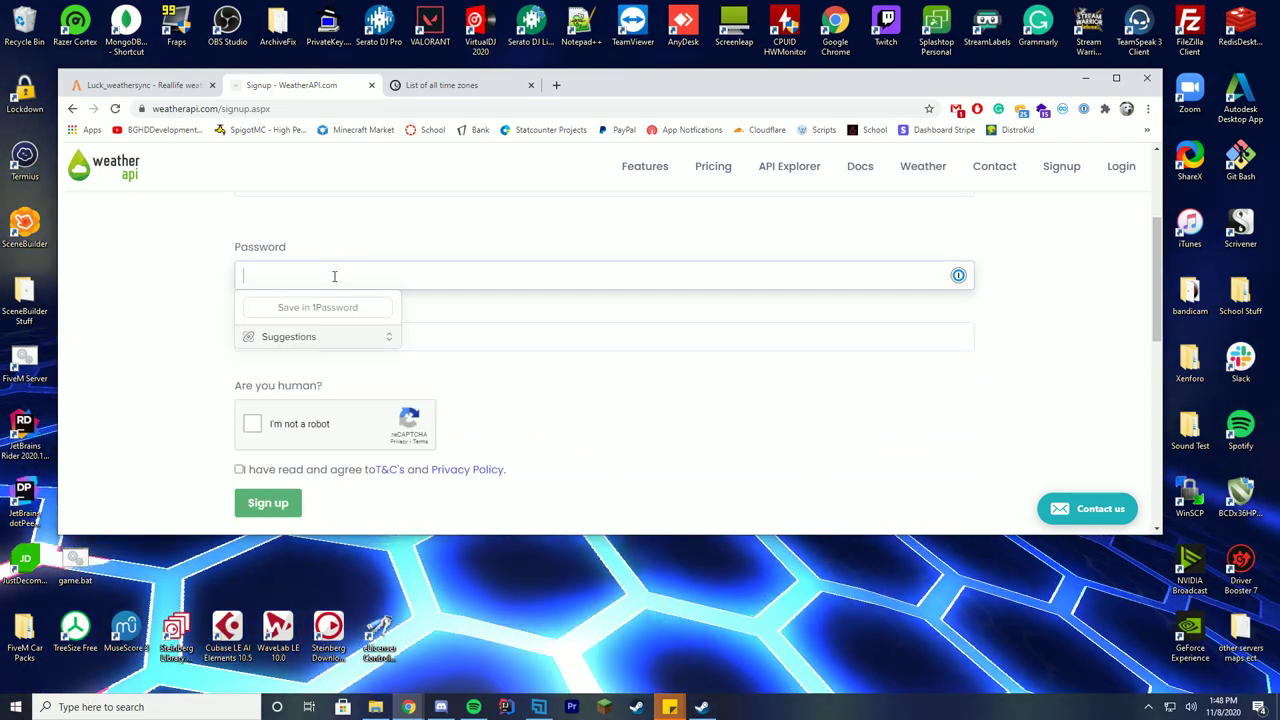
{"action": "type", "text": "*******"}
{"action": "key", "text": "Tab"}
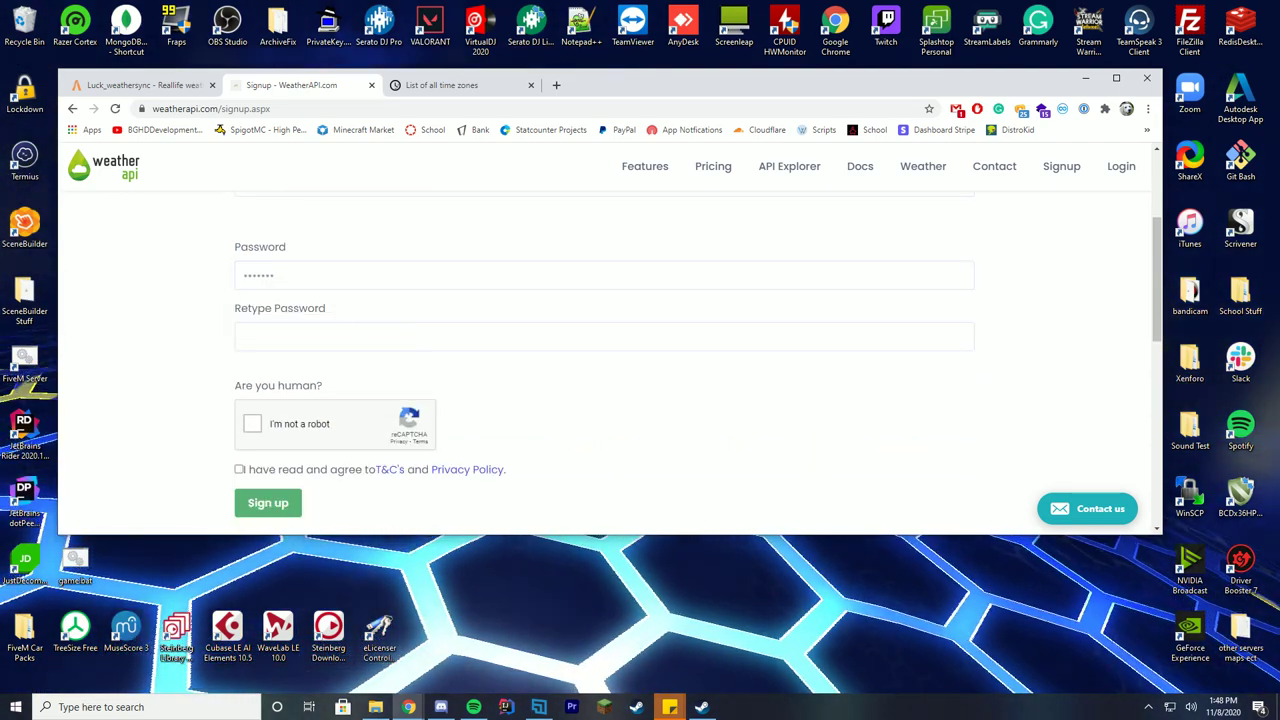
{"action": "type", "text": "*******"}
{"action": "left_click", "coordinate": [205, 335]}
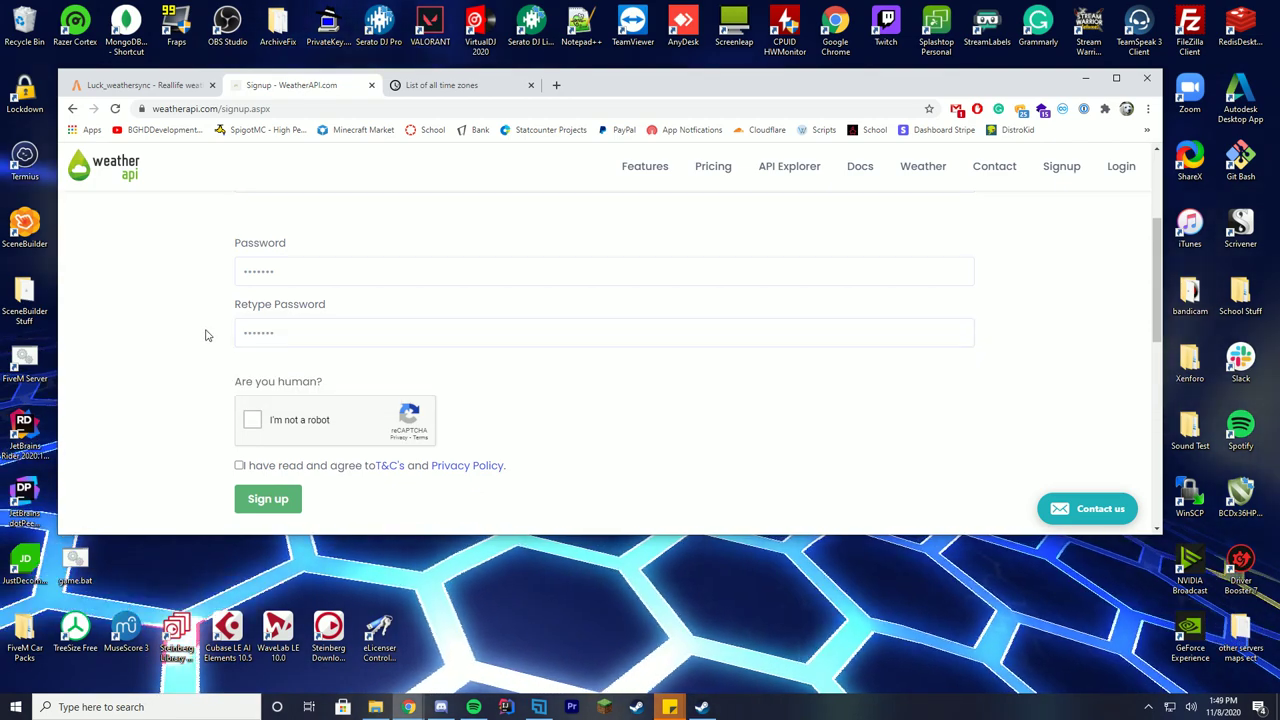
{"action": "scroll", "coordinate": [265, 312], "scroll_direction": "down", "scroll_amount": 1}
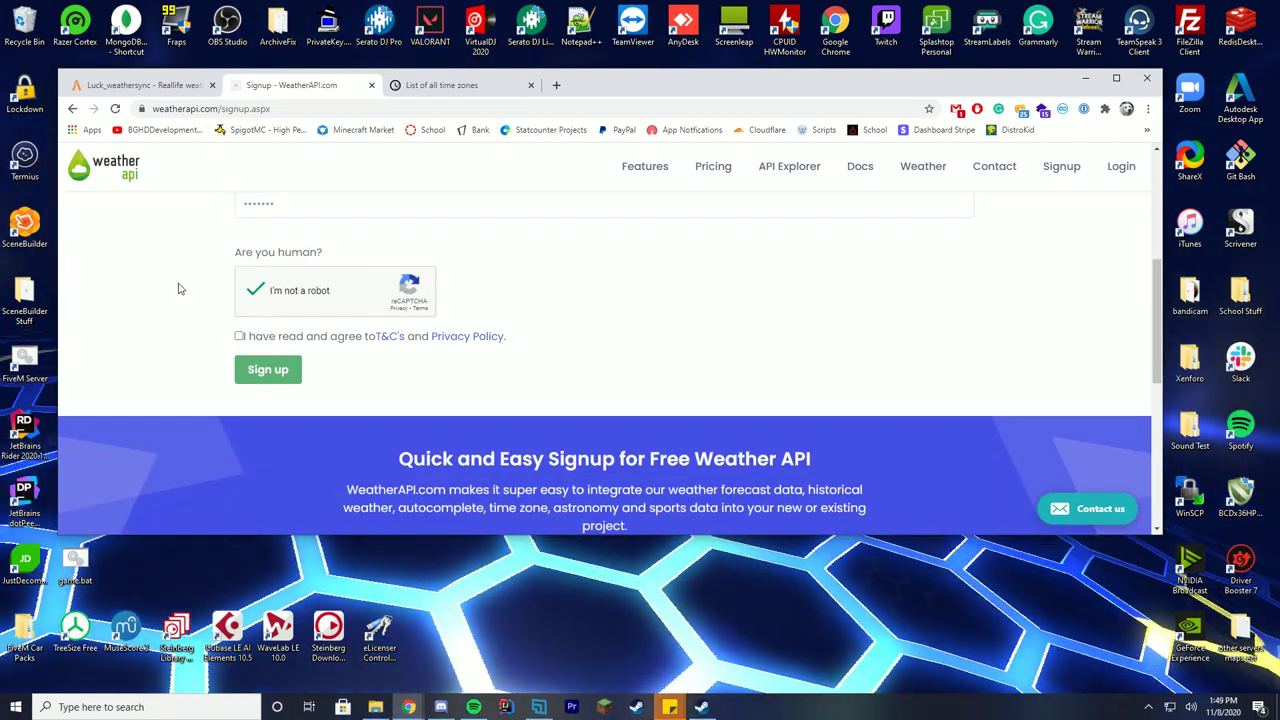
{"action": "left_click", "coordinate": [240, 337]}
{"action": "scroll", "coordinate": [140, 354], "scroll_direction": "up", "scroll_amount": 1}
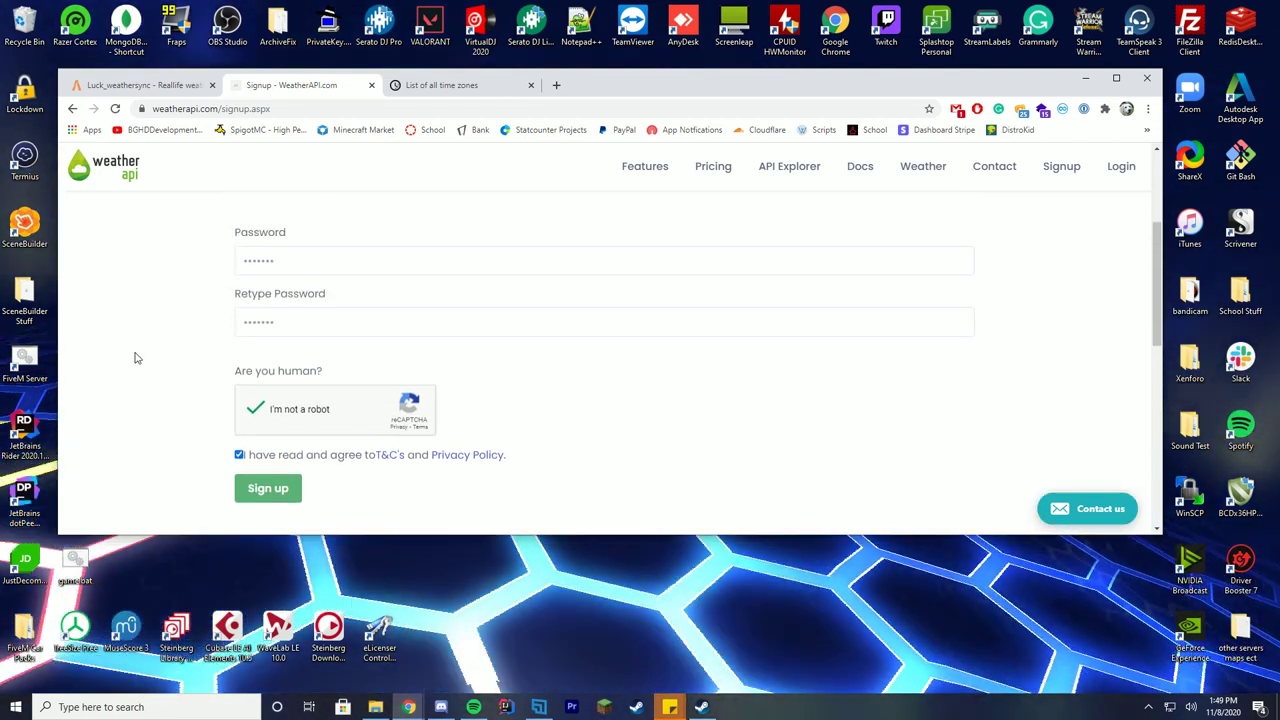
{"action": "left_click", "coordinate": [268, 503]}
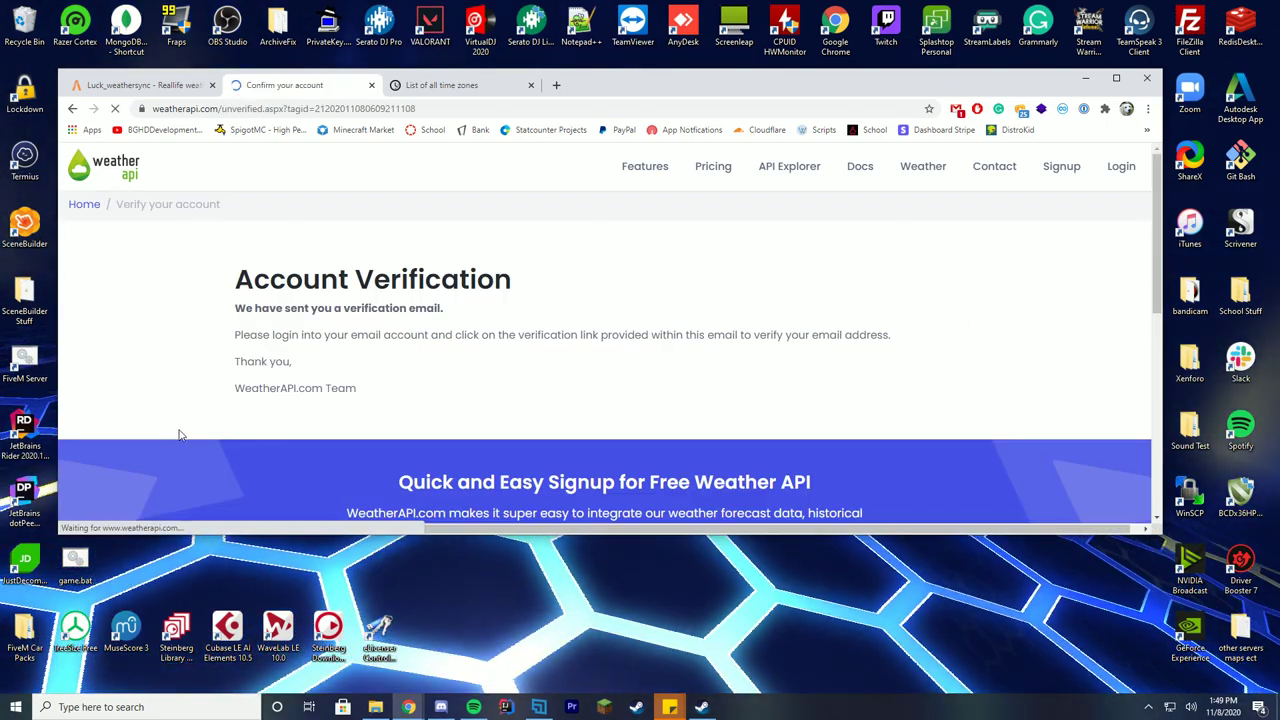
Note the verification instructions, then read WeatherAPI's subscription email confirming the Free $0.00 plan.
{"action": "left_click_drag", "start_coordinate": [301, 335], "coordinate": [935, 345]}
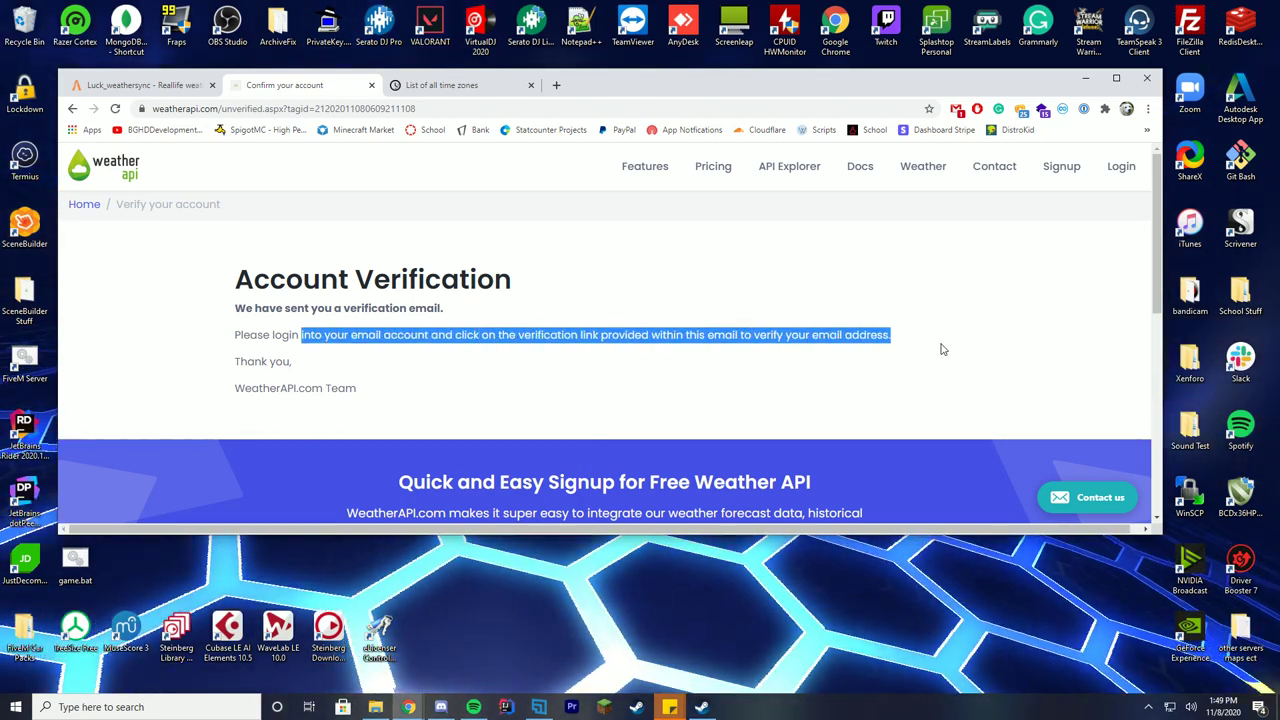
{"action": "left_click", "coordinate": [948, 347]}
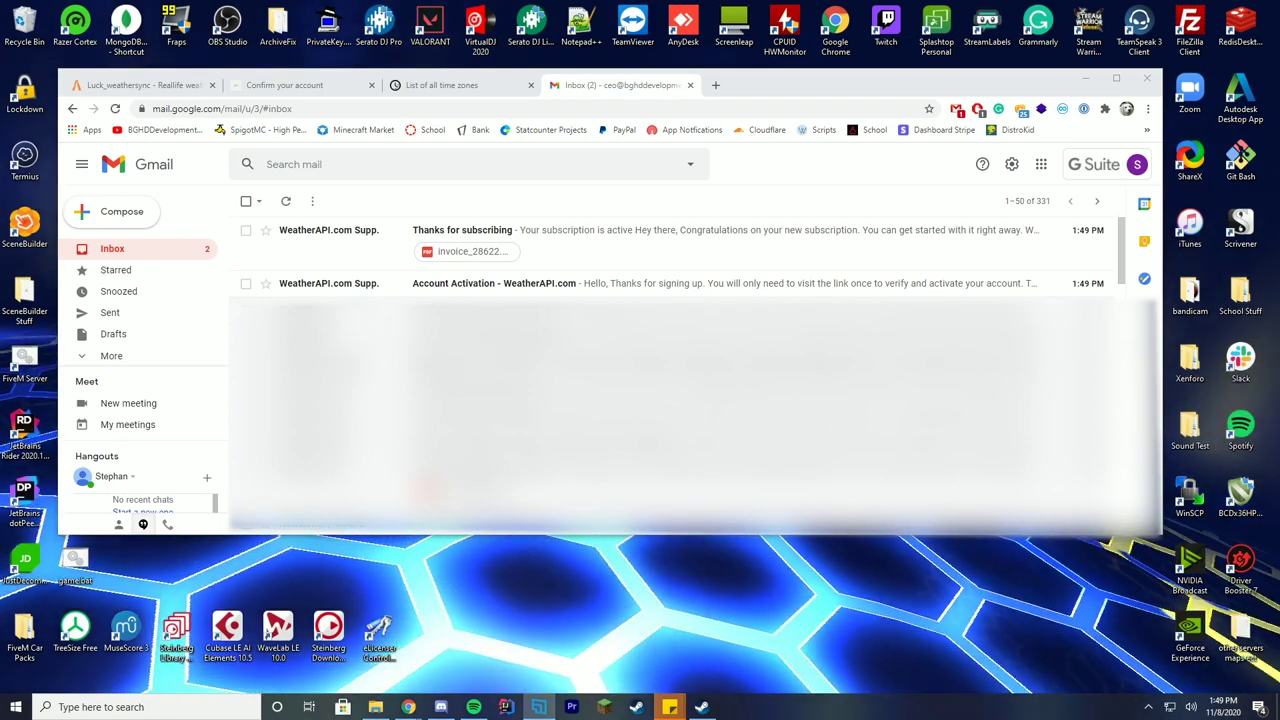
{"action": "left_click", "coordinate": [850, 252]}
{"action": "scroll", "coordinate": [905, 383], "scroll_direction": "down", "scroll_amount": 2}
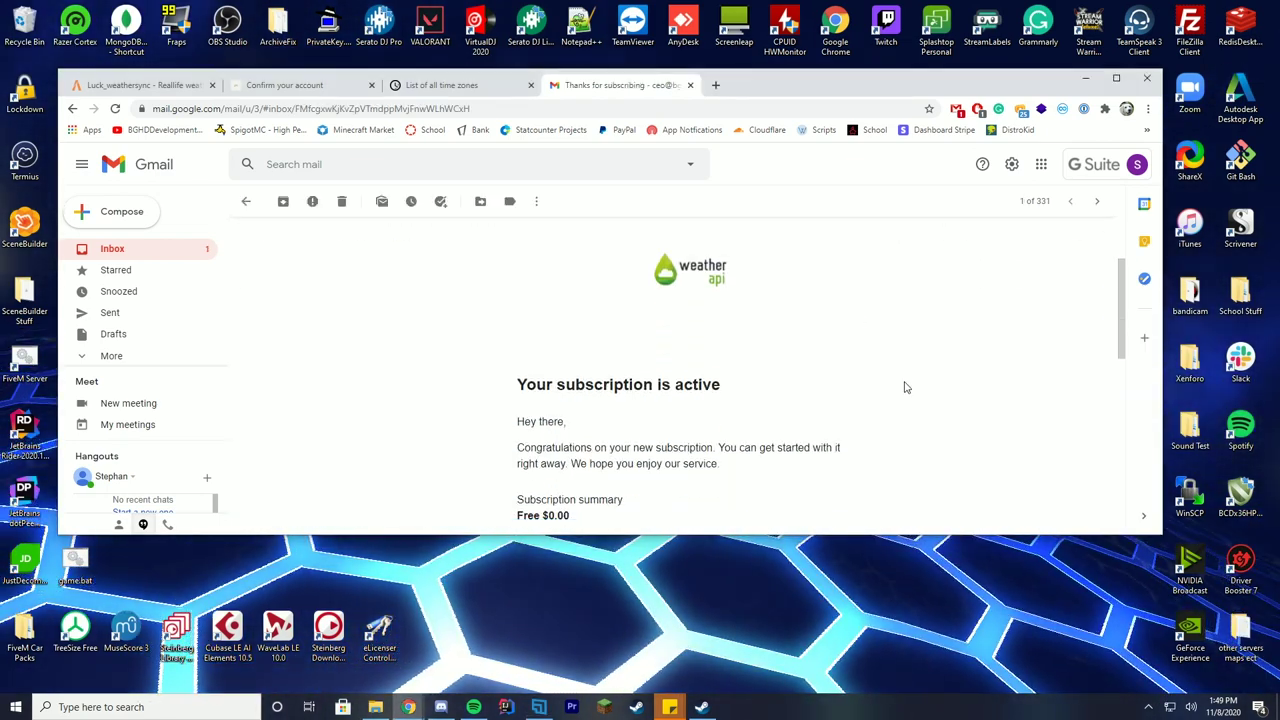
{"action": "scroll", "coordinate": [717, 366], "scroll_direction": "down", "scroll_amount": 2}
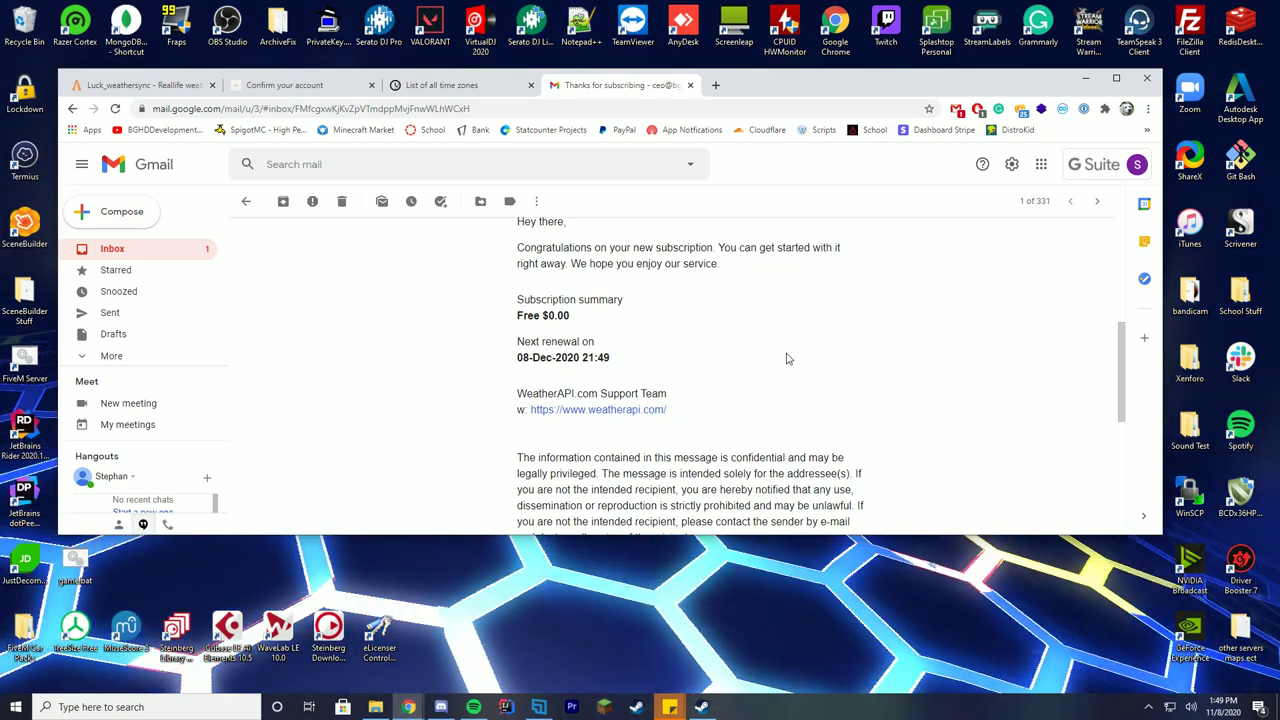
{"action": "scroll", "coordinate": [787, 358], "scroll_direction": "down", "scroll_amount": 2}
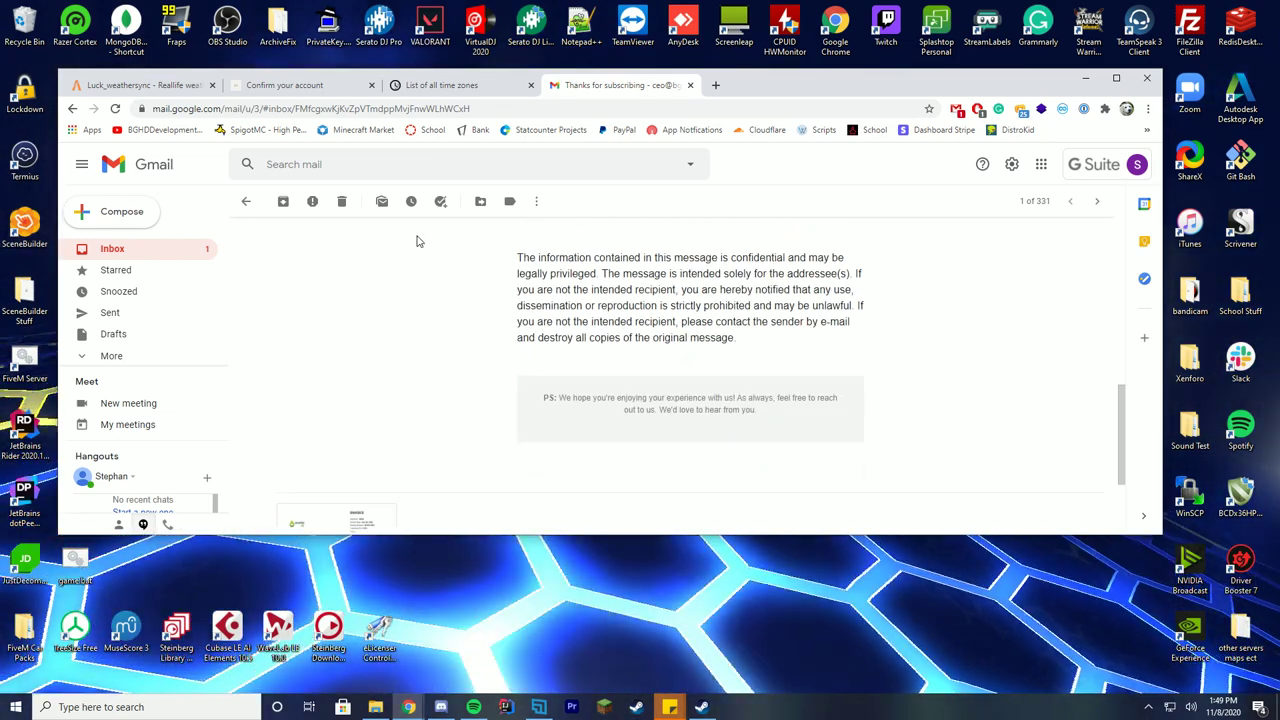
{"action": "left_click", "coordinate": [245, 201]}
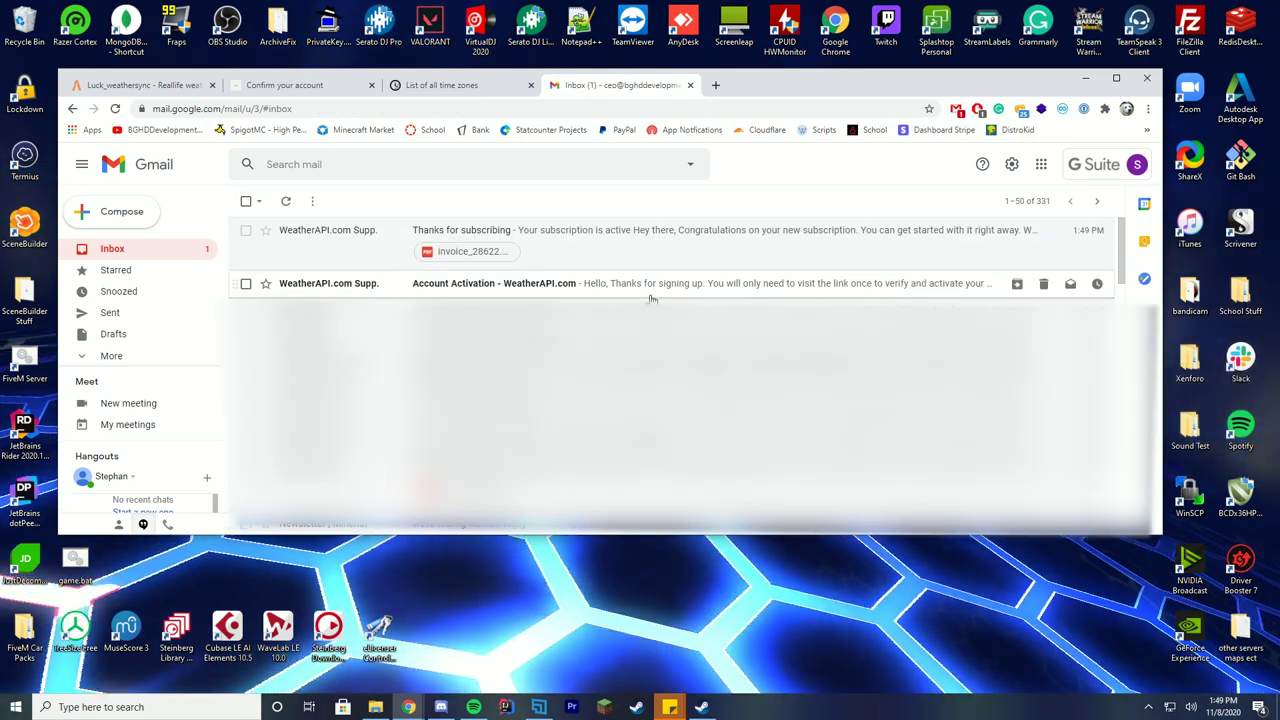
Open the Account Activation email and follow its verification link.
{"action": "left_click", "coordinate": [653, 285]}
{"action": "scroll", "coordinate": [600, 315], "scroll_direction": "down", "scroll_amount": 1}
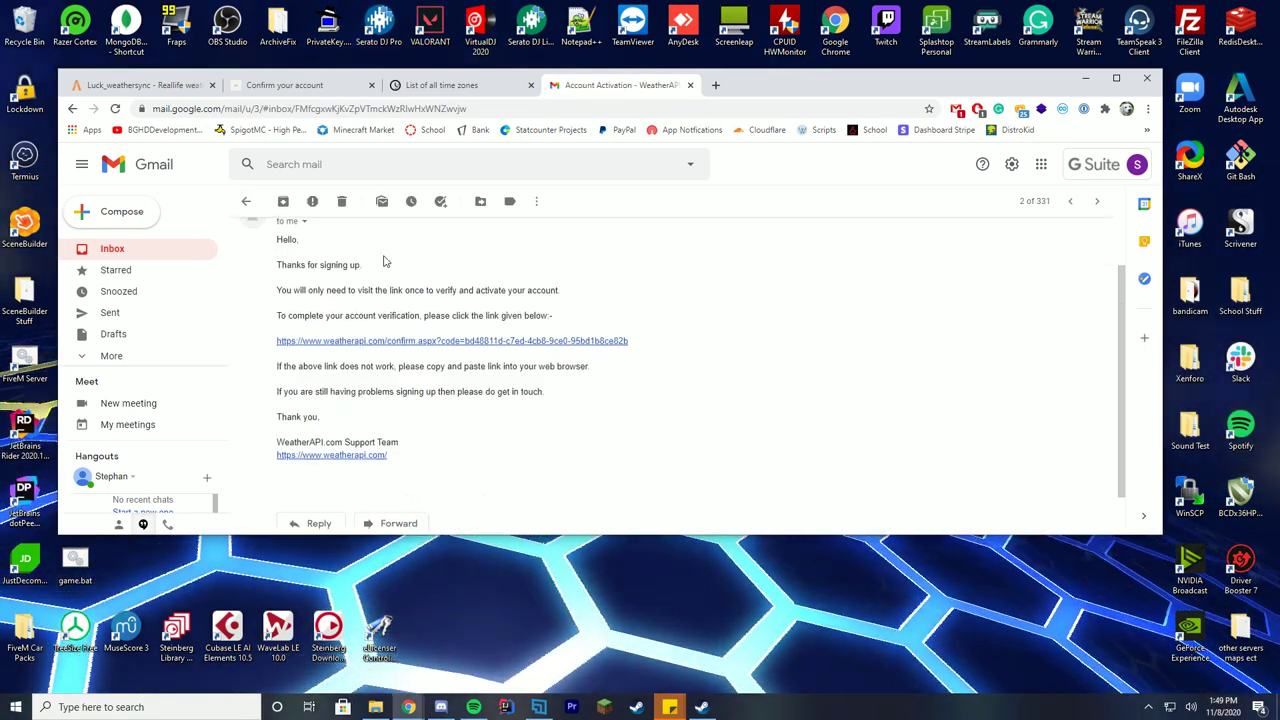
{"action": "scroll", "coordinate": [562, 332], "scroll_direction": "up", "scroll_amount": 1}
{"action": "left_click", "coordinate": [579, 408]}
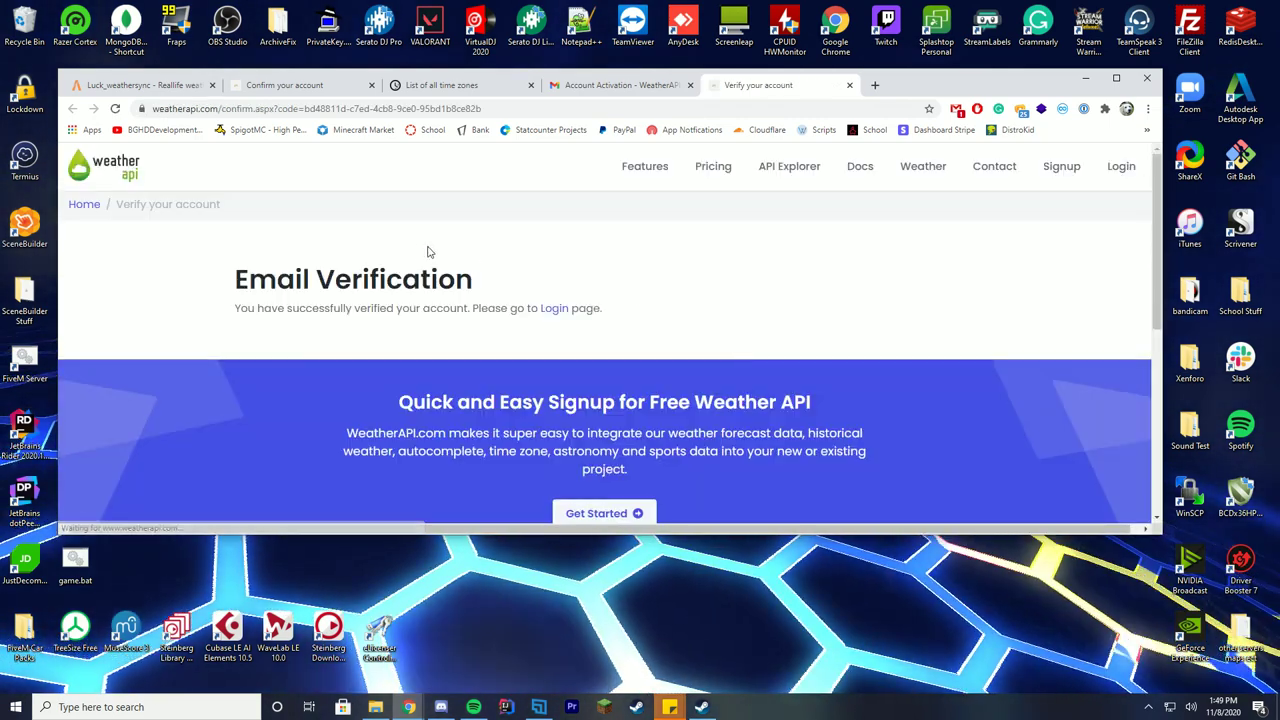
Log in to WeatherAPI.com with the account user name and password.
{"action": "left_click", "coordinate": [554, 309]}
{"action": "left_click", "coordinate": [326, 346]}
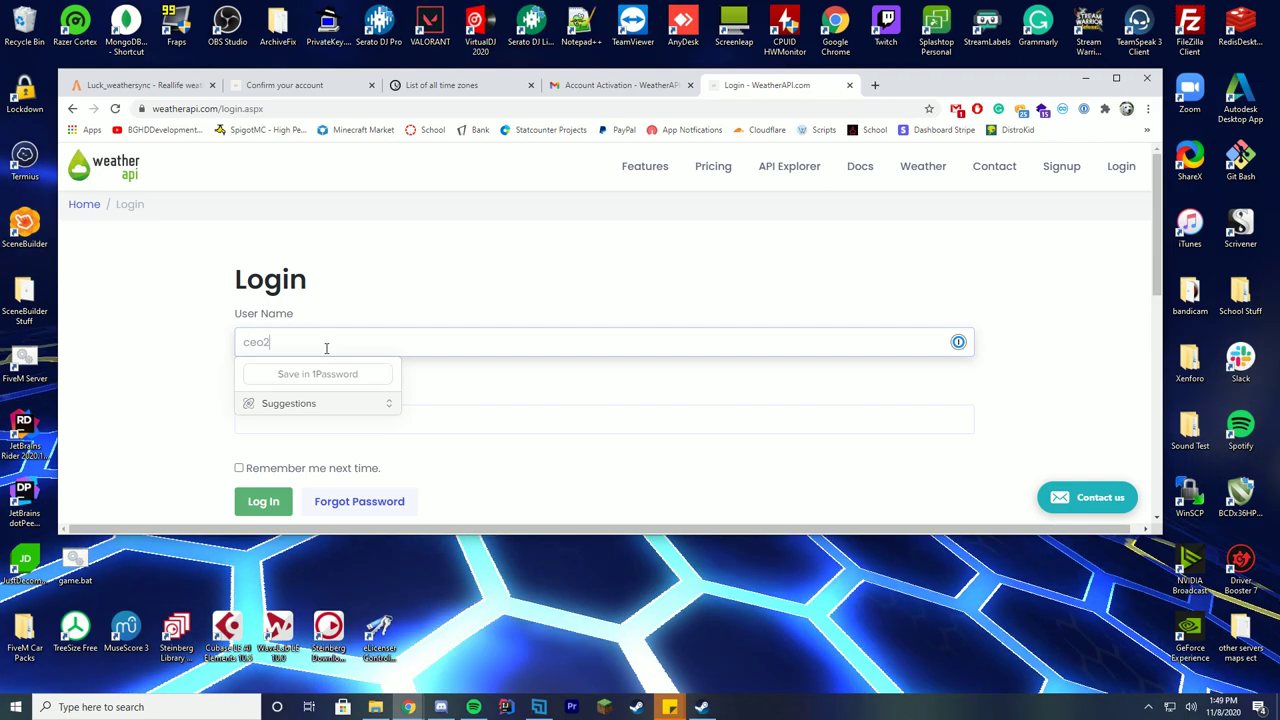
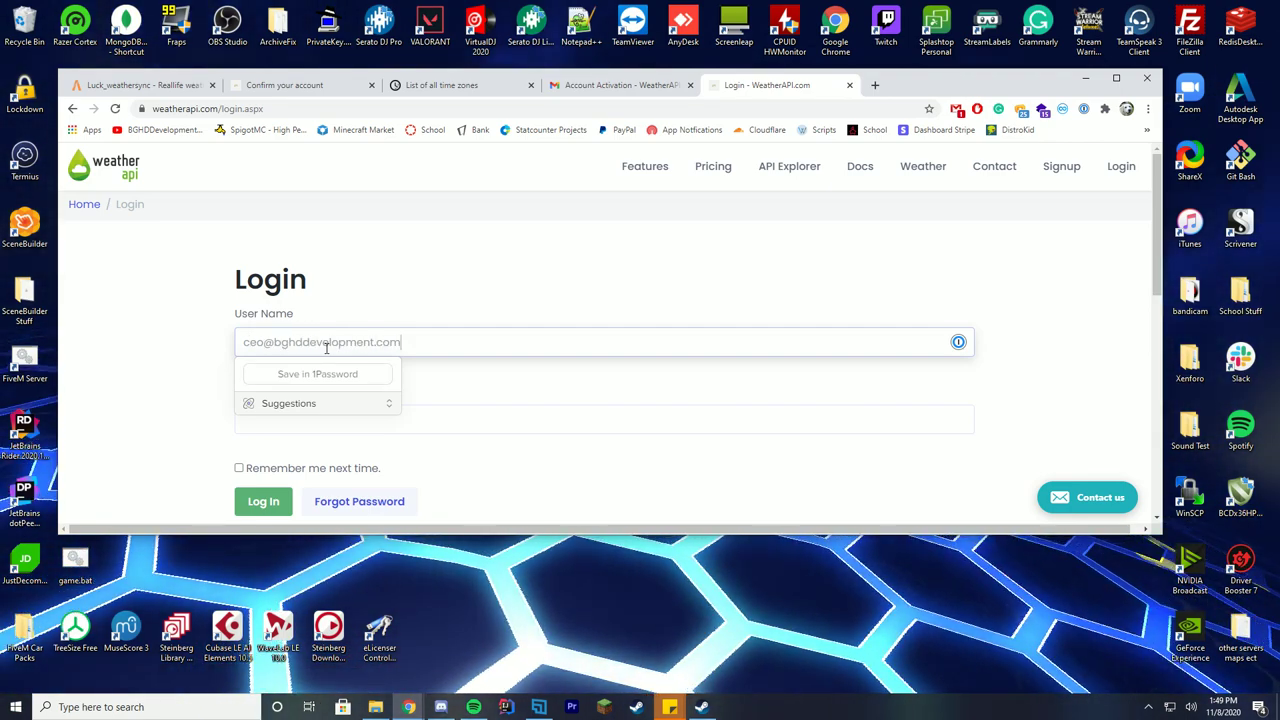
{"action": "left_click", "coordinate": [280, 410]}
{"action": "type", "text": "•••••••"}
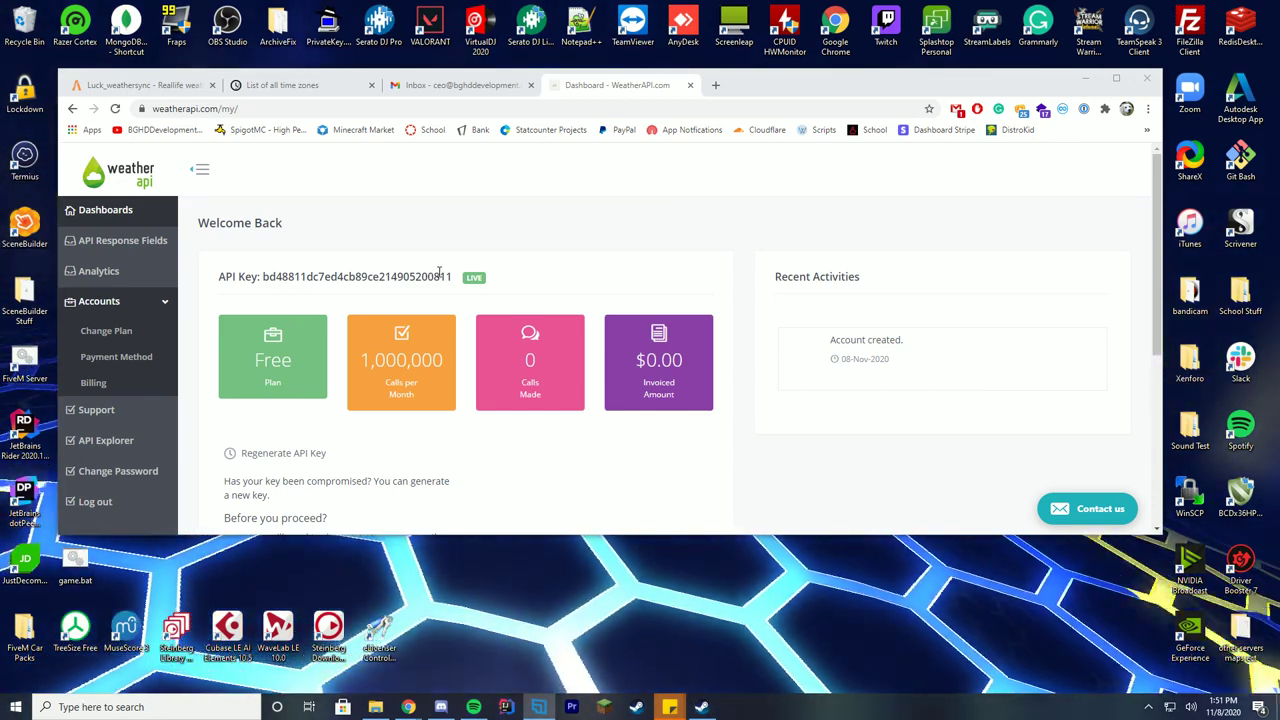
{"action": "scroll", "coordinate": [438, 271], "scroll_direction": "down", "scroll_amount": 1}
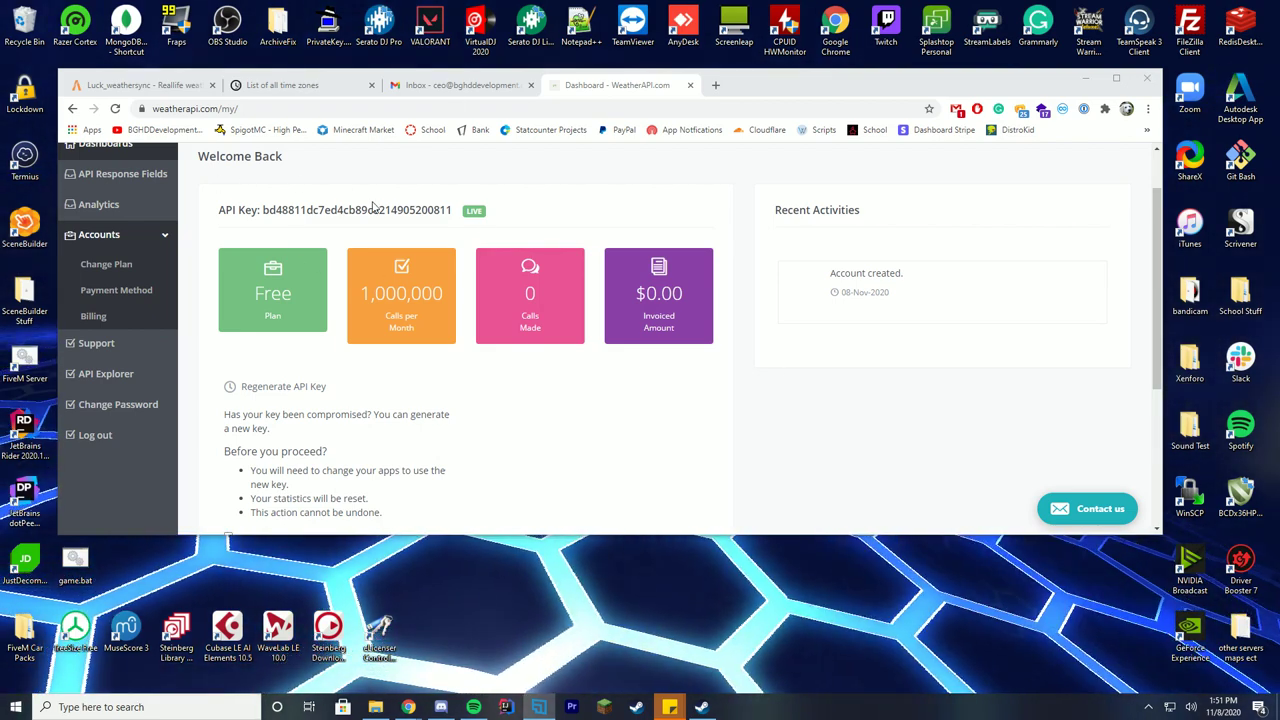
Download the luck-weathersync repository from GitHub as a ZIP archive.
{"action": "left_click", "coordinate": [133, 84]}
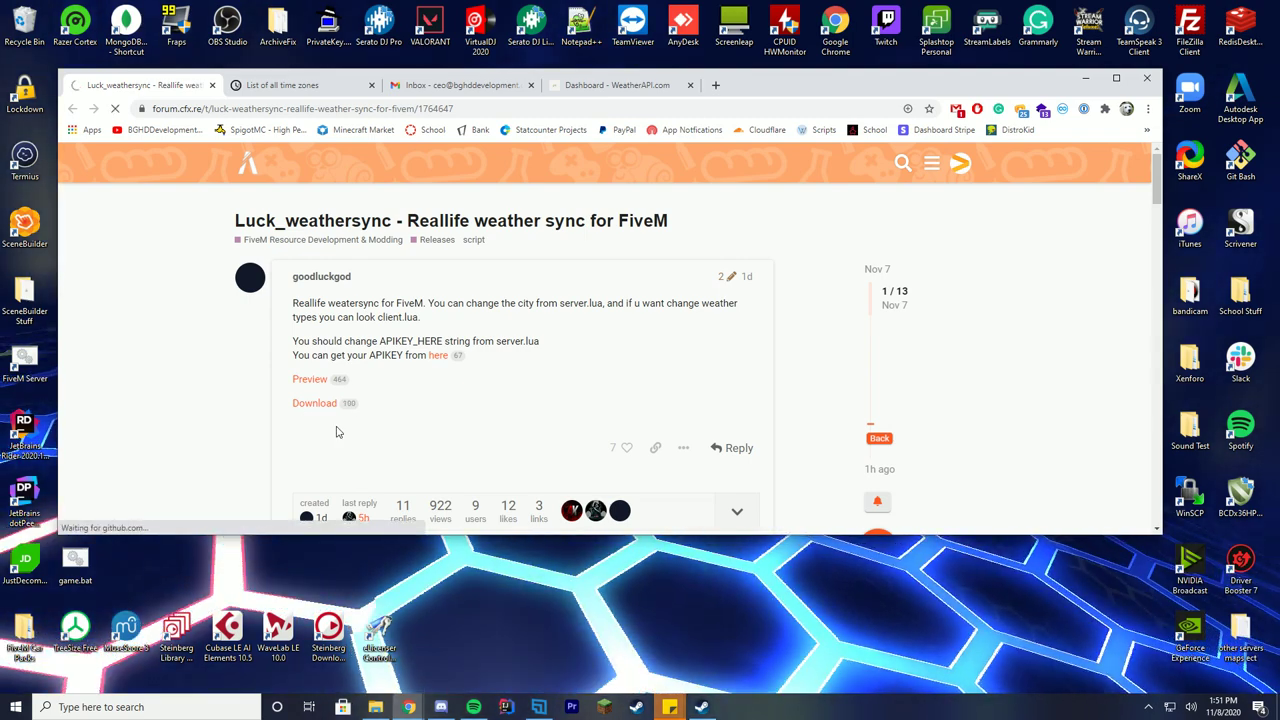
{"action": "scroll", "coordinate": [703, 347], "scroll_direction": "down", "scroll_amount": 3}
{"action": "left_click", "coordinate": [769, 160]}
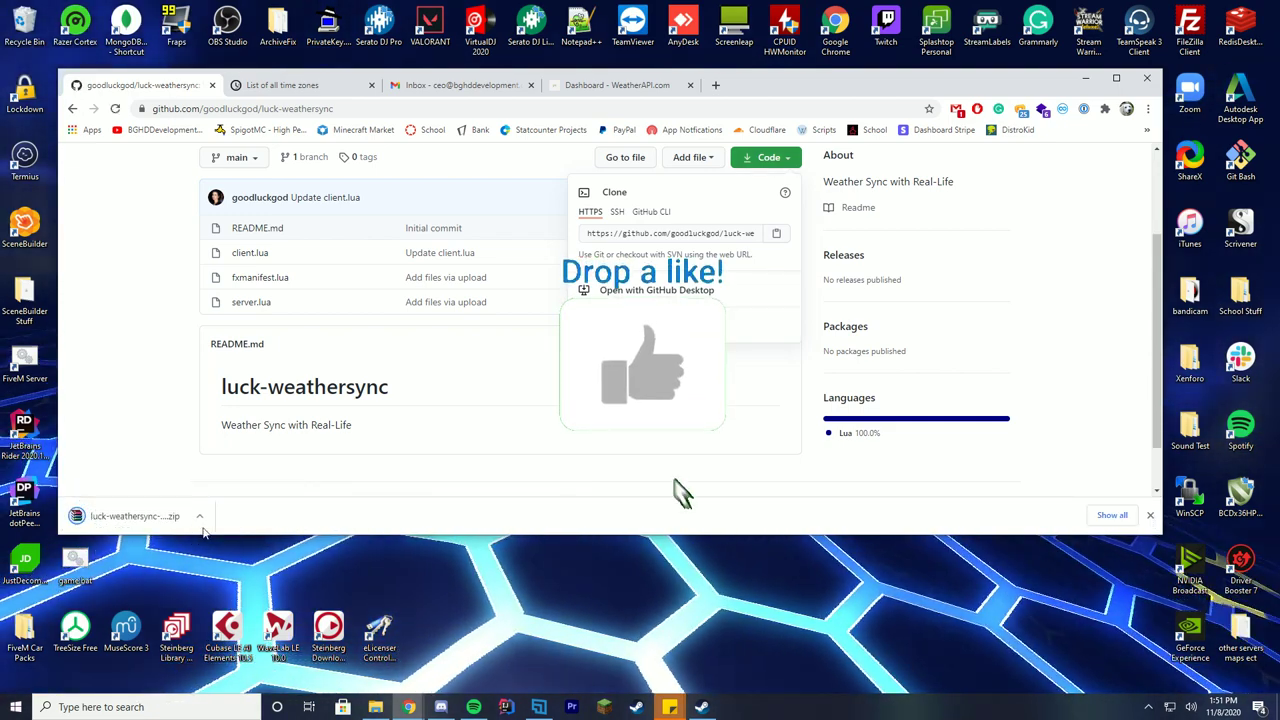
{"action": "left_click", "coordinate": [130, 517]}
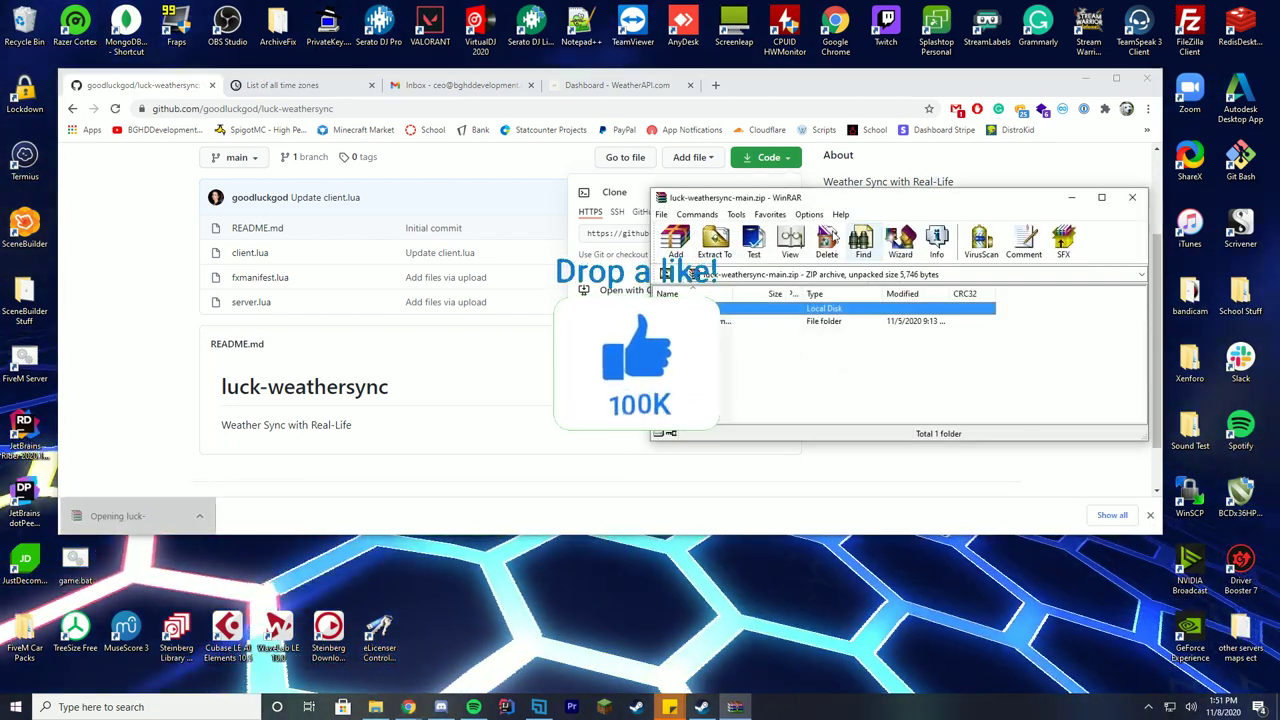
Place WinRAR beside Explorer and extract luck-weathersync-main into server-data\resources.
{"action": "left_click_drag", "start_coordinate": [541, 270], "coordinate": [667, 240]}
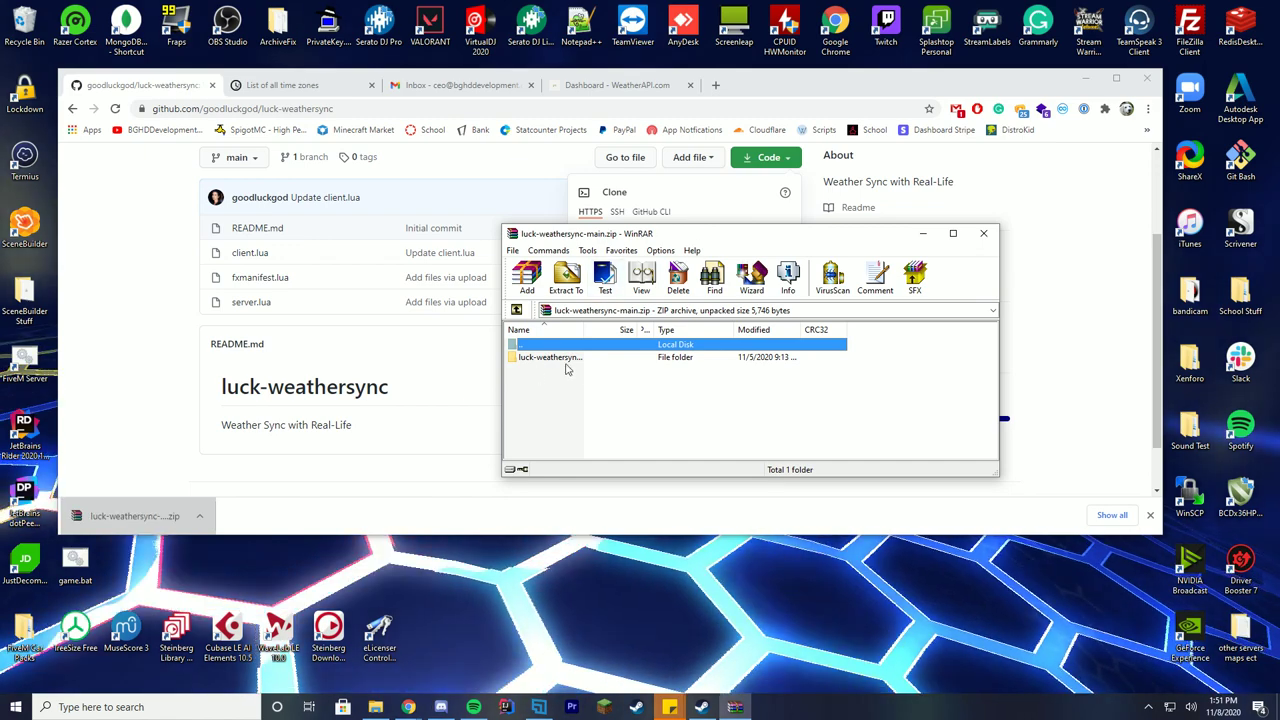
{"action": "left_click", "coordinate": [375, 707]}
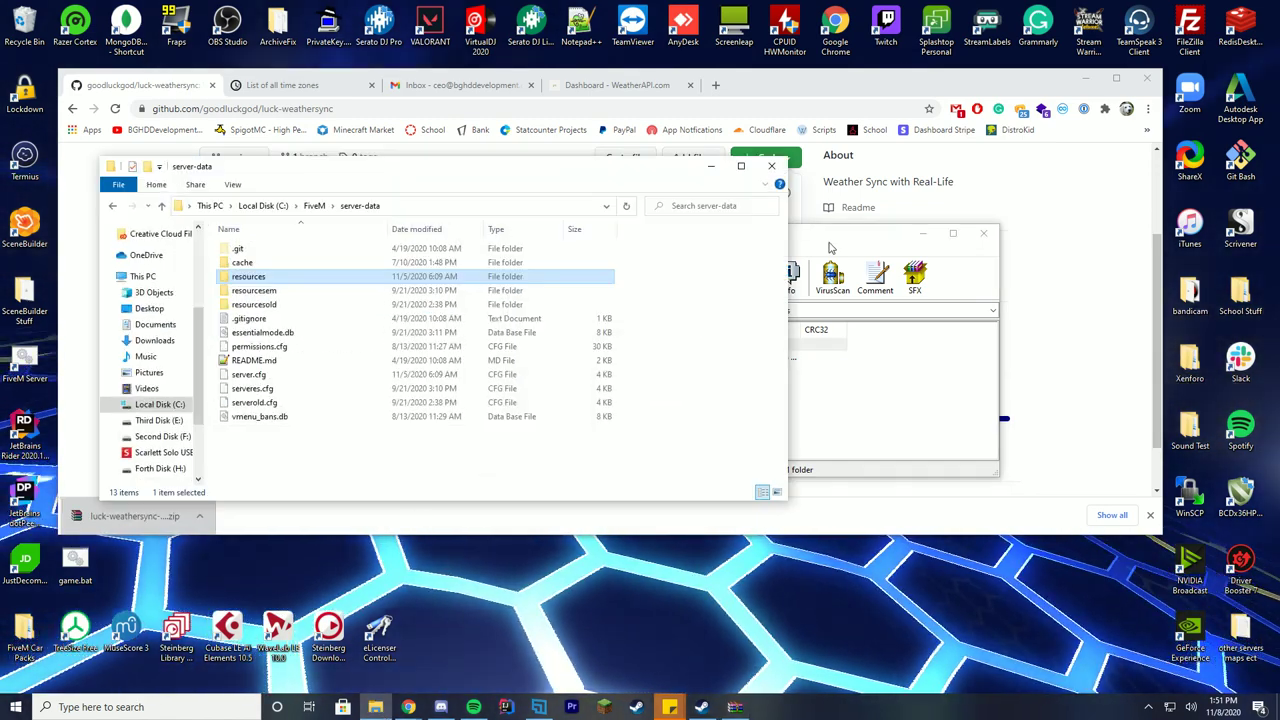
{"action": "left_click_drag", "start_coordinate": [664, 230], "coordinate": [836, 190]}
{"action": "left_click_drag", "start_coordinate": [518, 168], "coordinate": [420, 163]}
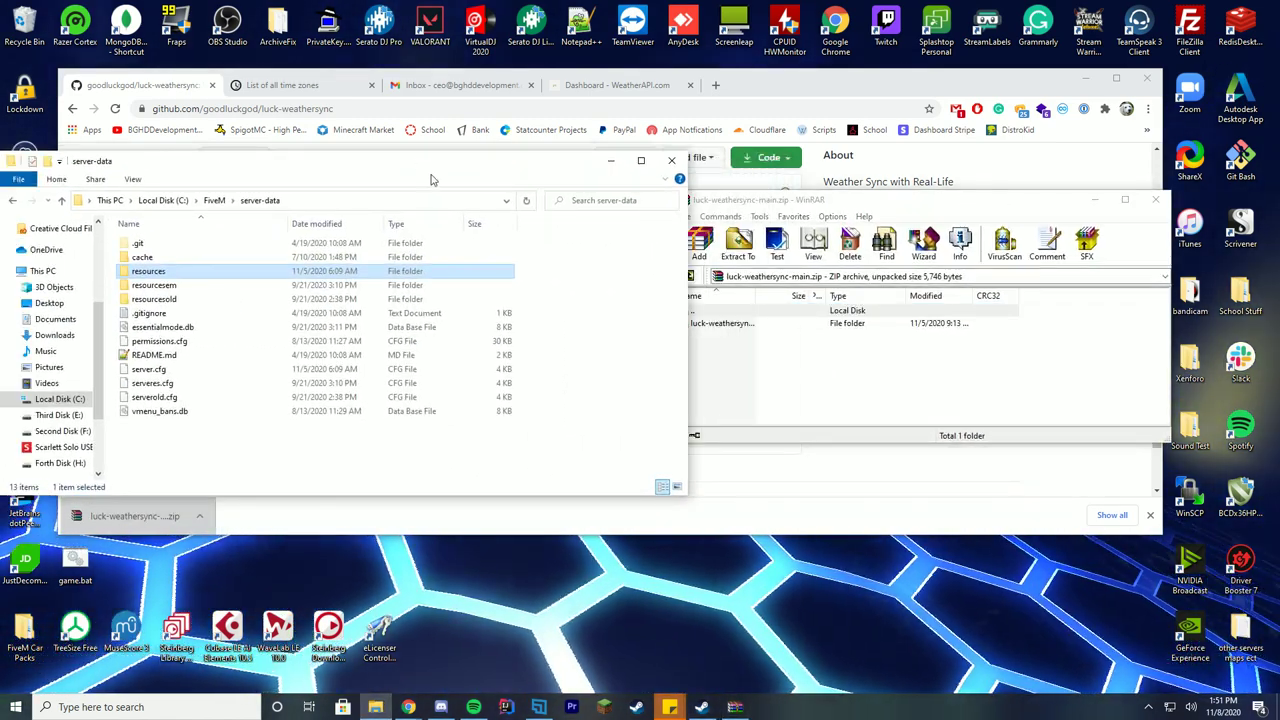
{"action": "left_click", "coordinate": [697, 370]}
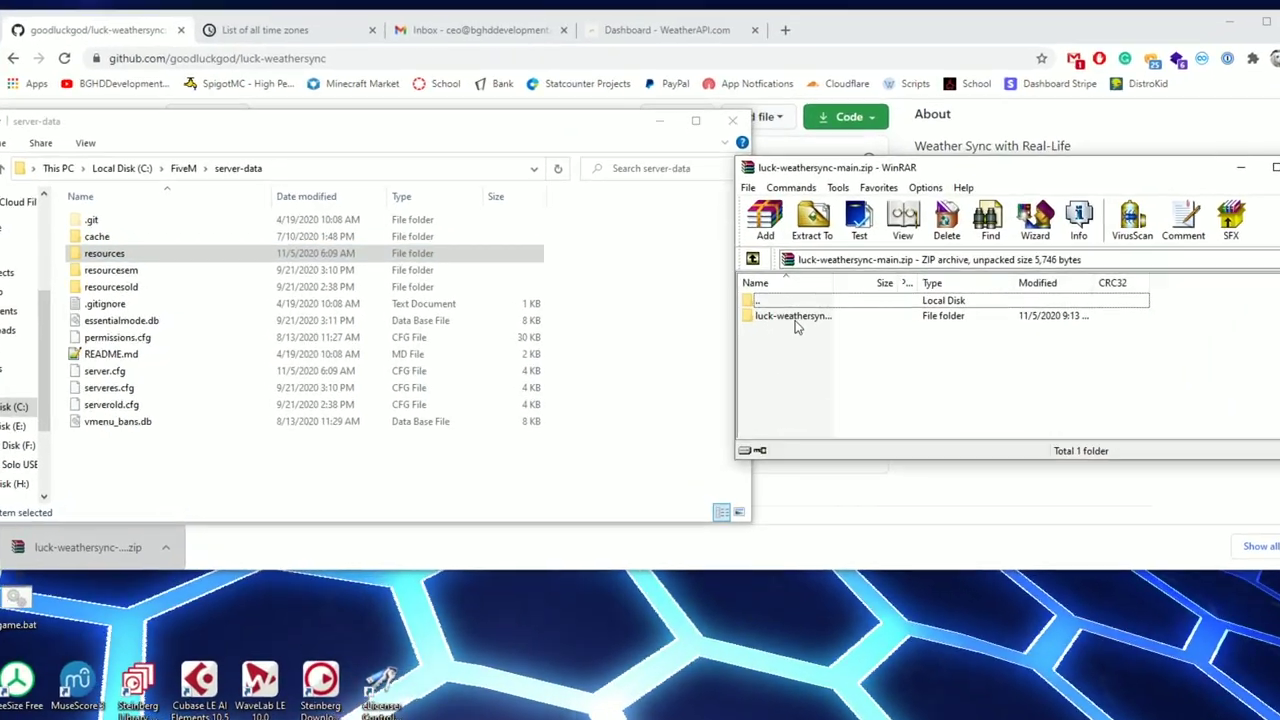
{"action": "double_click", "coordinate": [725, 323]}
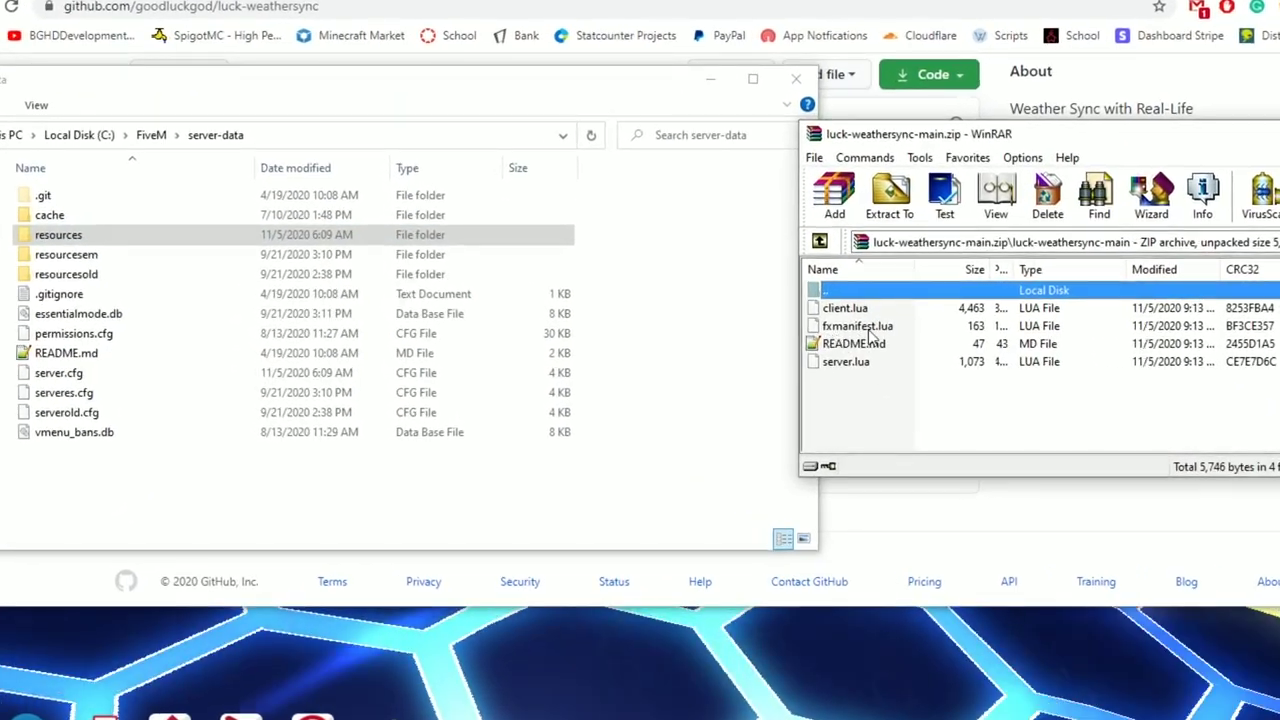
{"action": "double_click", "coordinate": [838, 292]}
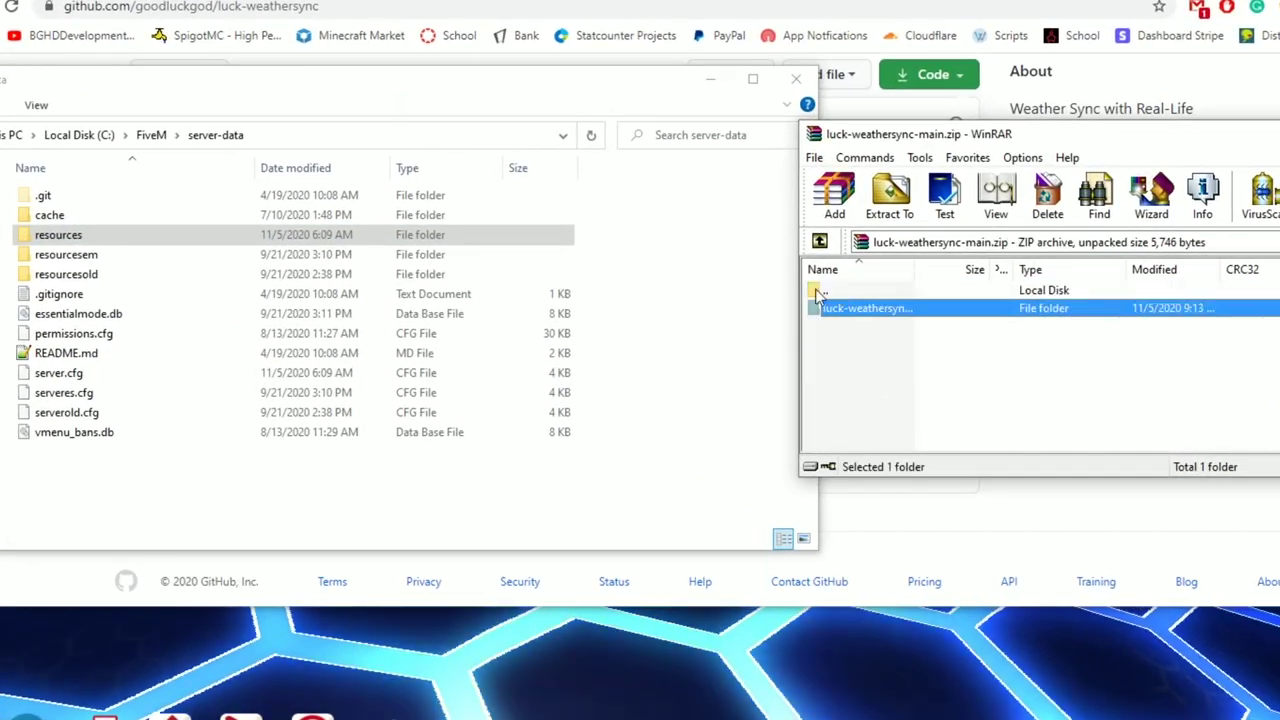
{"action": "double_click", "coordinate": [157, 238]}
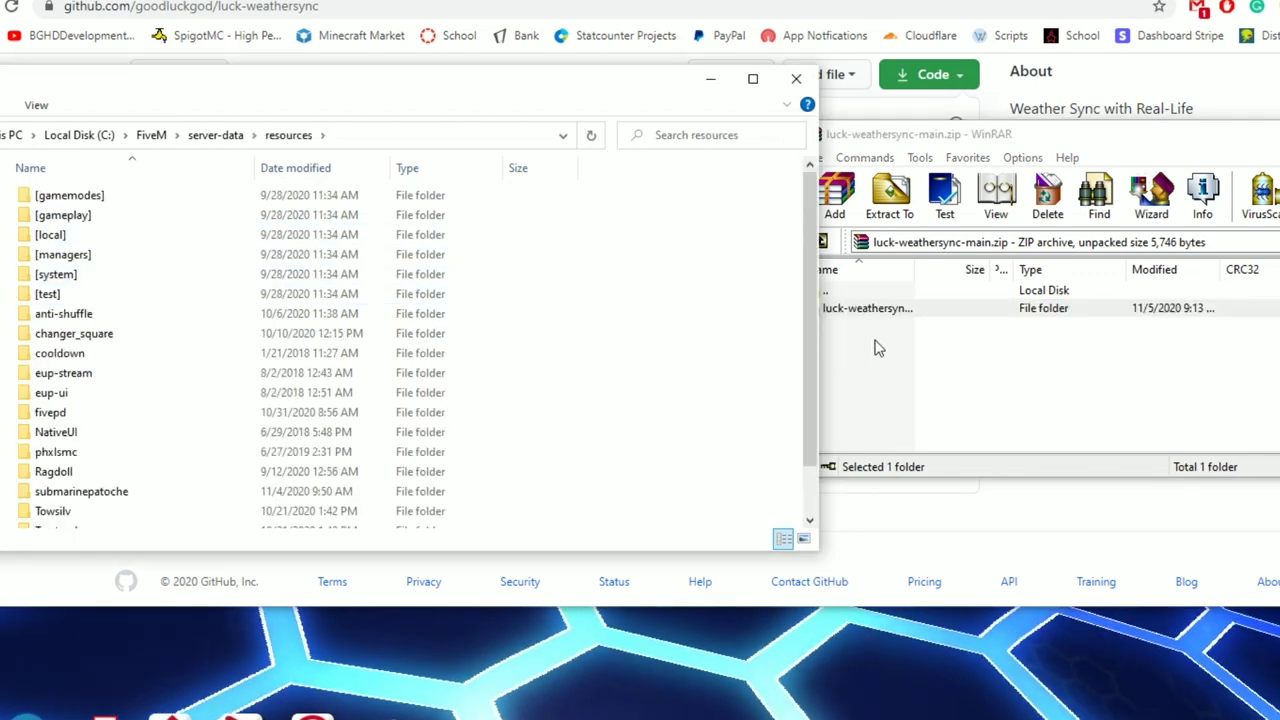
{"action": "left_click", "coordinate": [874, 349]}
{"action": "left_click_drag", "start_coordinate": [866, 308], "coordinate": [844, 334]}
{"action": "left_click_drag", "start_coordinate": [785, 486], "coordinate": [786, 491]}
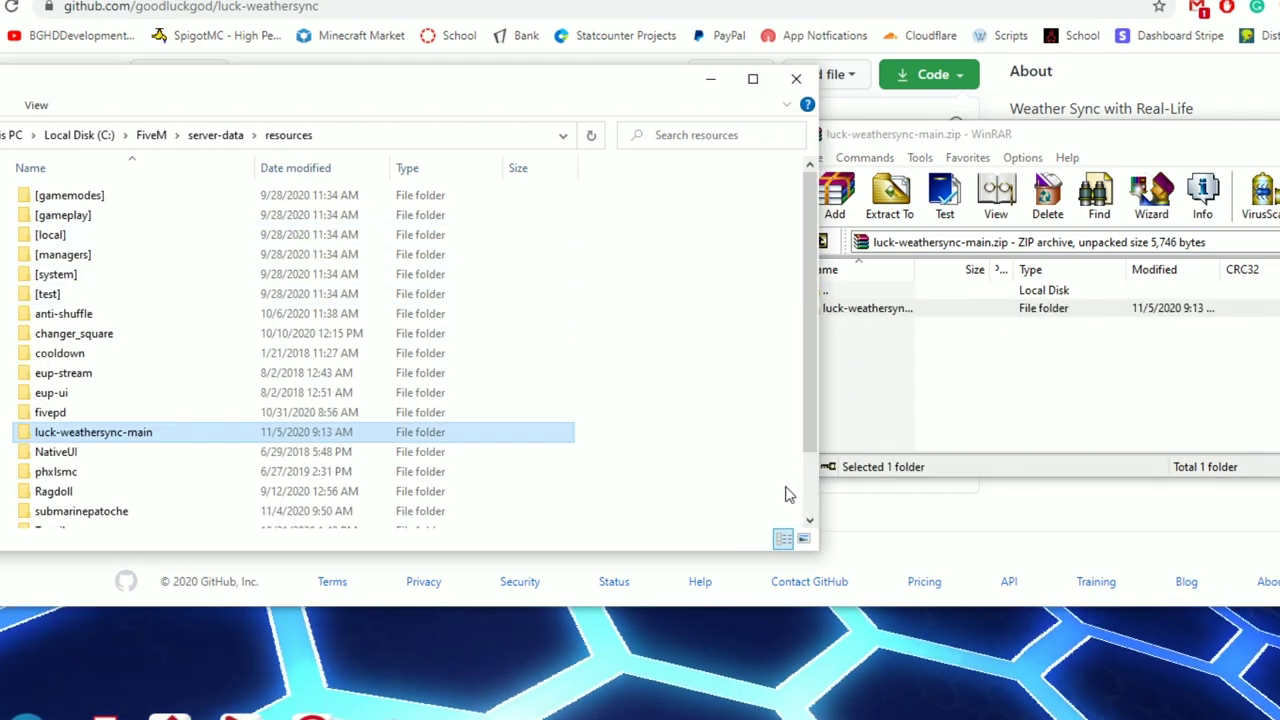
Rename the extracted folder to weathersync and open it.
{"action": "right_click", "coordinate": [108, 440]}
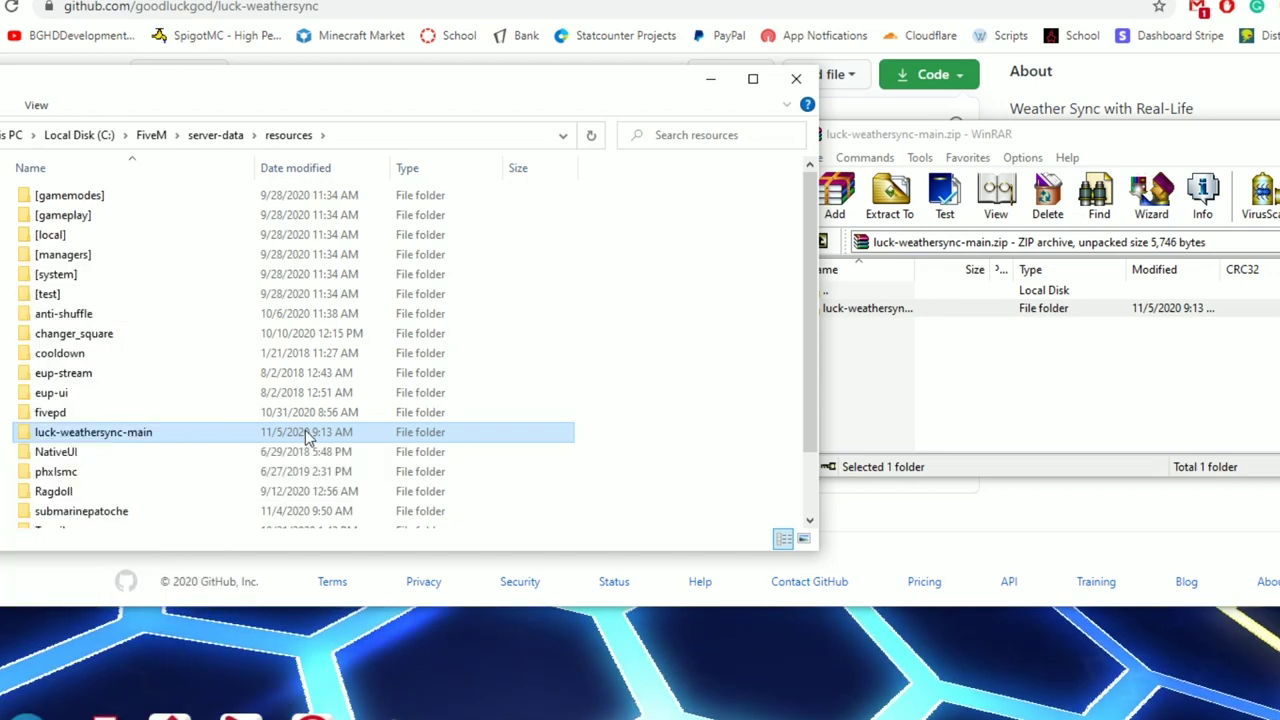
{"action": "right_click", "coordinate": [100, 447]}
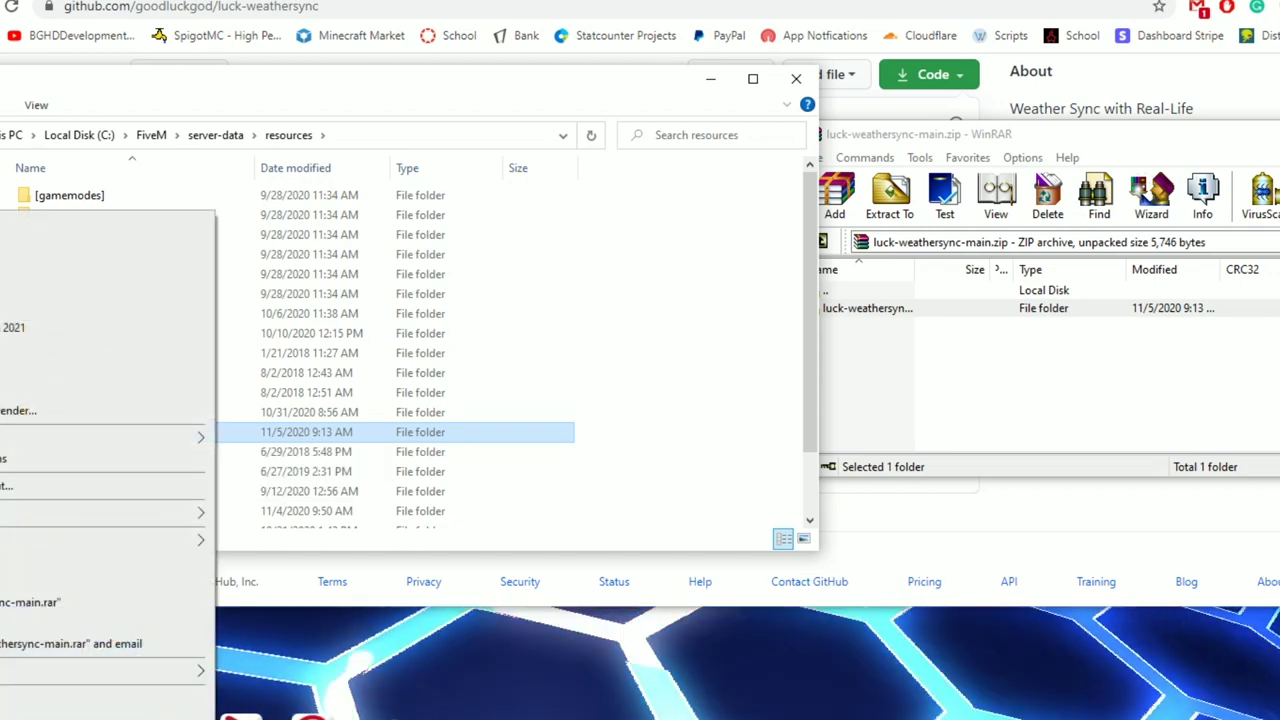
{"action": "key", "text": "m"}
{"action": "left_click_drag", "start_coordinate": [154, 432], "coordinate": [122, 432]}
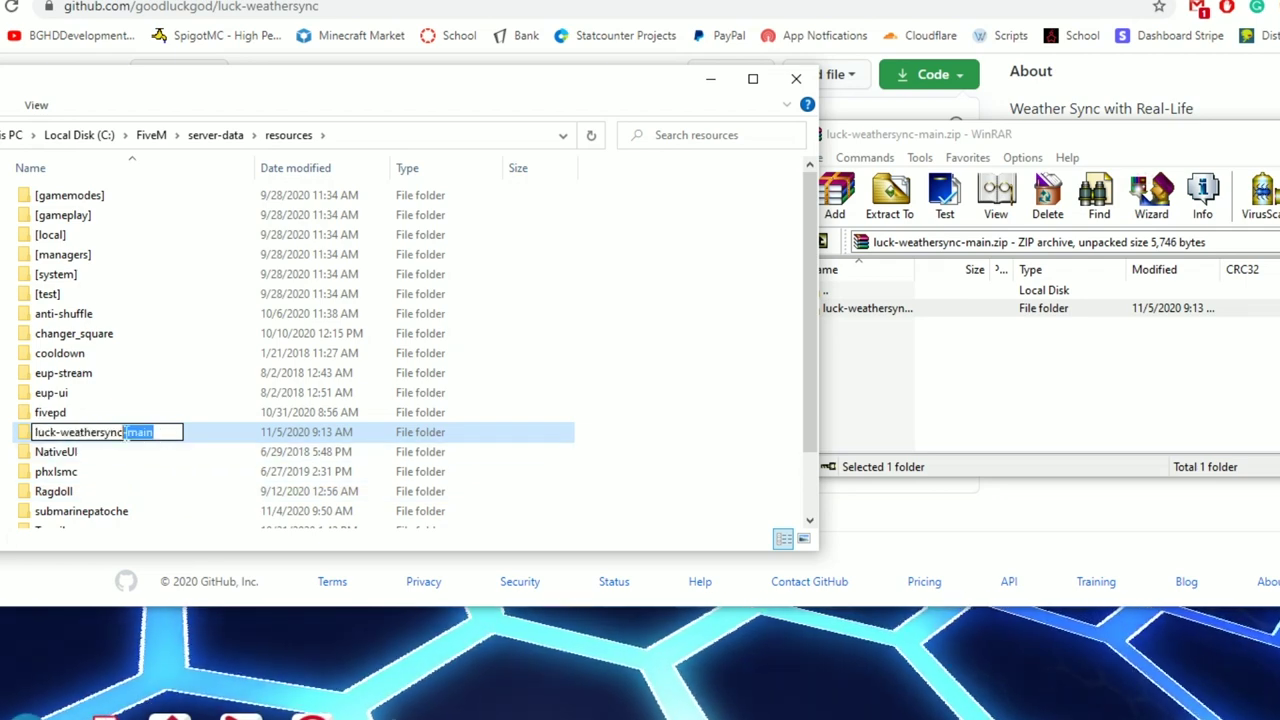
{"action": "key", "text": "BackSpace"}
{"action": "key", "text": "Return"}
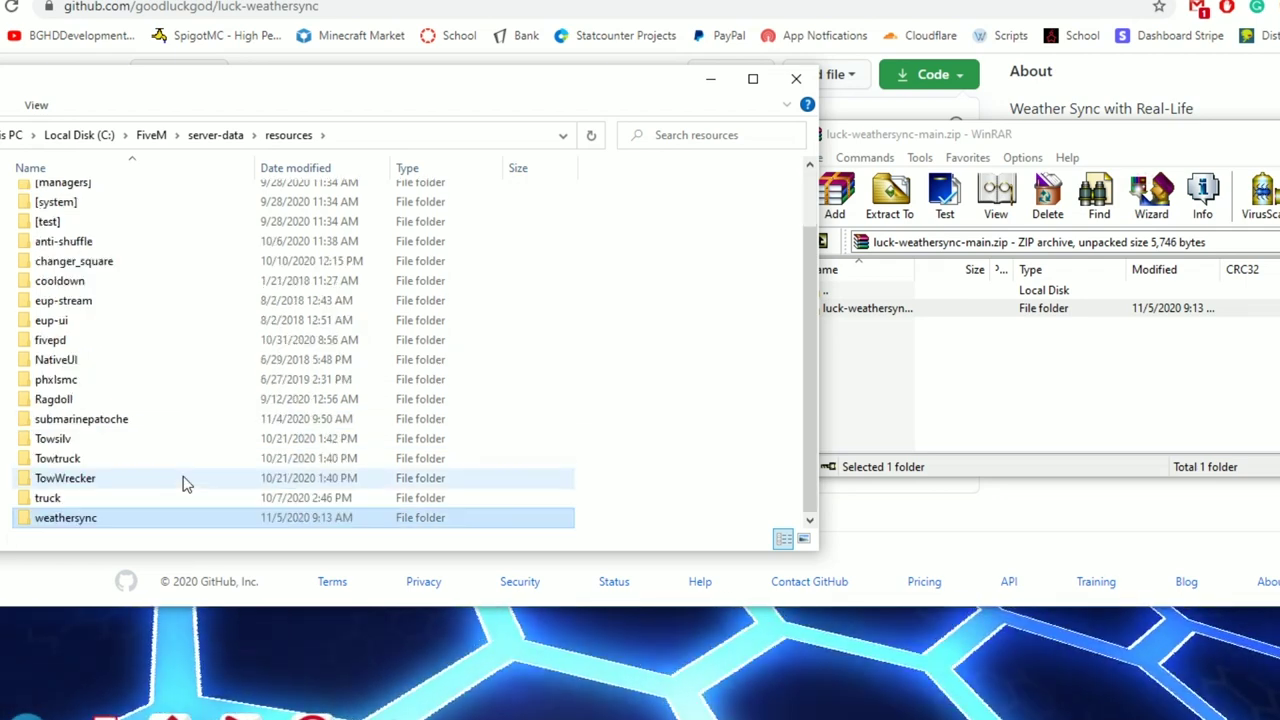
{"action": "double_click", "coordinate": [103, 527]}
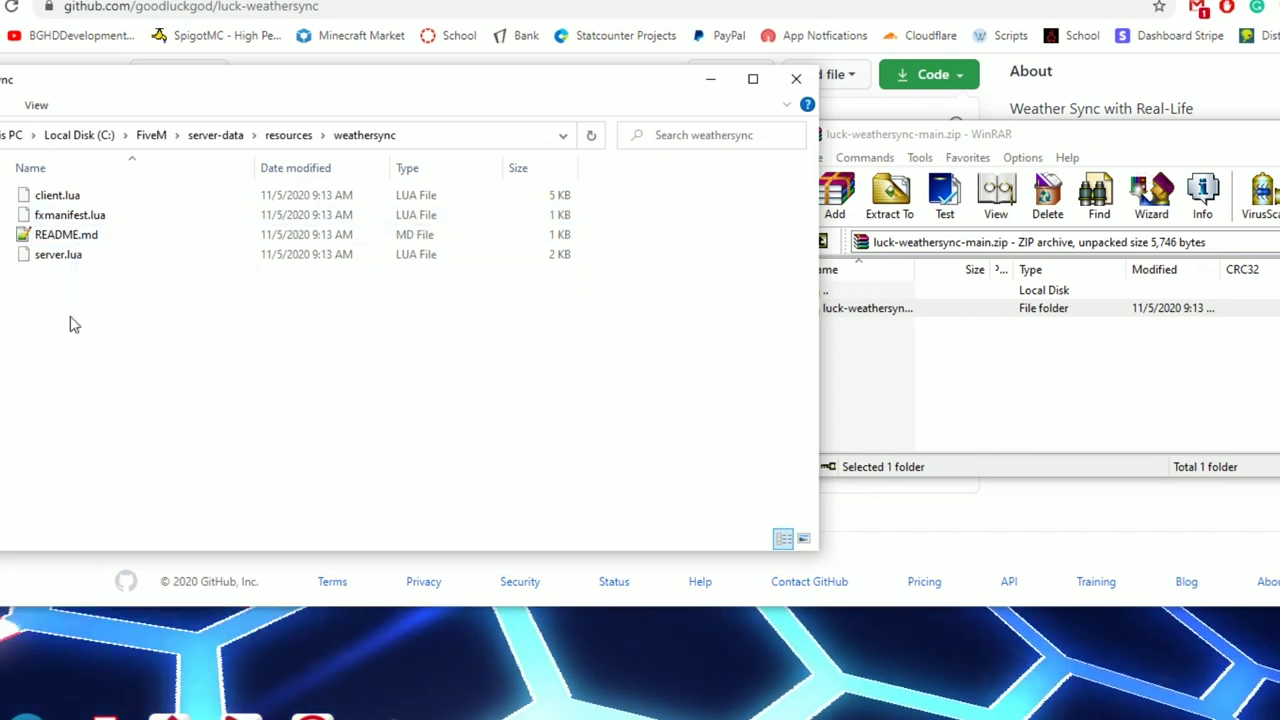
Open weathersync's server.lua in Notepad++ and locate the config lines at the top.
{"action": "right_click", "coordinate": [68, 256]}
{"action": "left_click", "coordinate": [83, 340]}
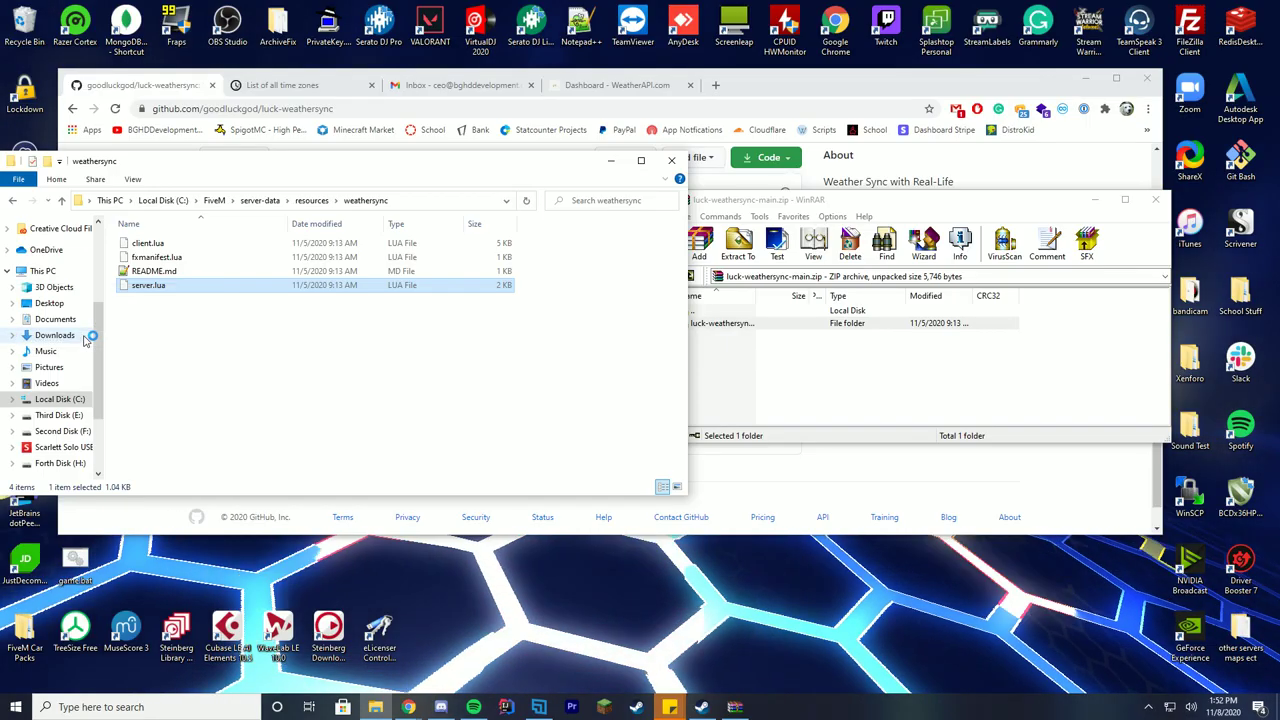
{"action": "left_click", "coordinate": [533, 285]}
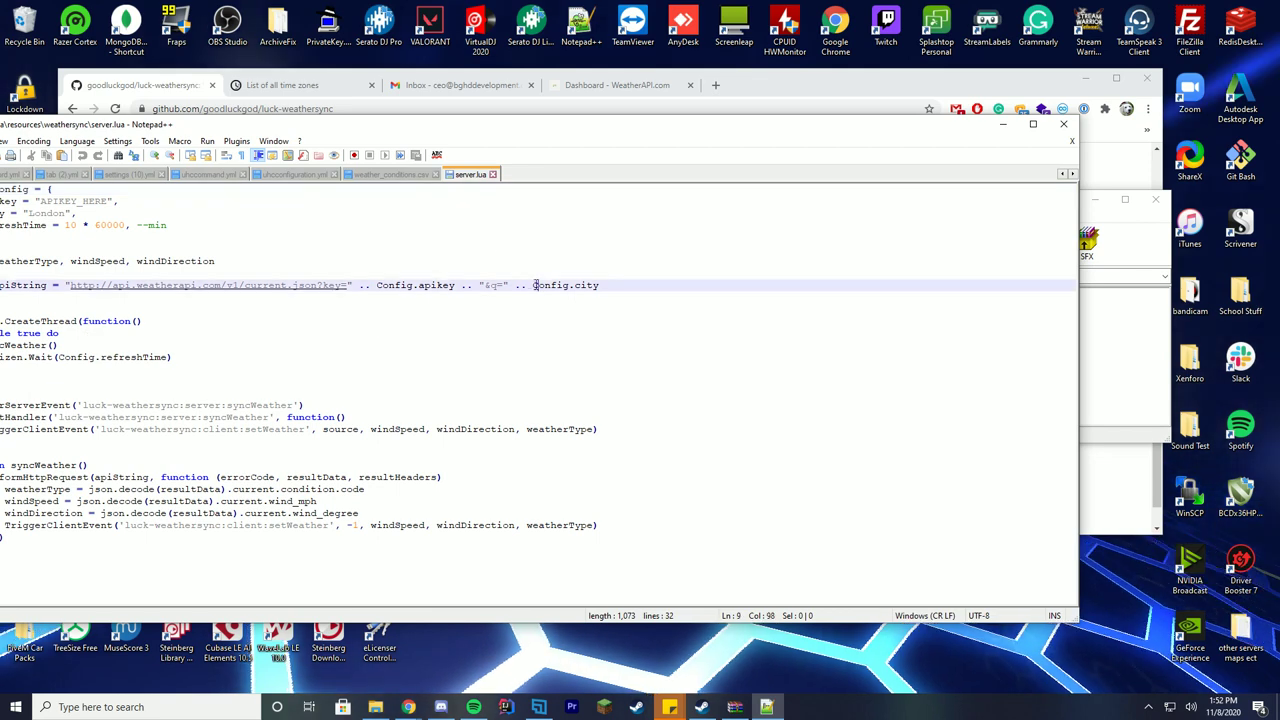
{"action": "left_click_drag", "start_coordinate": [390, 127], "coordinate": [513, 164]}
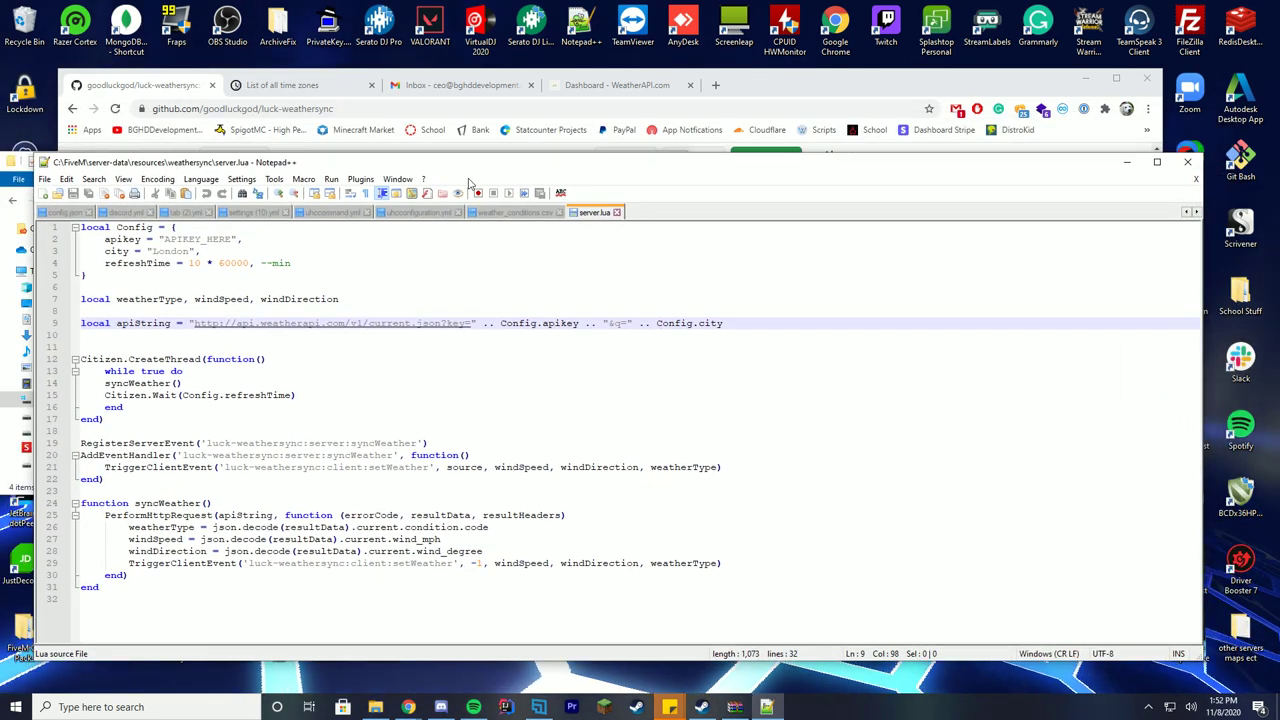
{"action": "left_click", "coordinate": [182, 240]}
{"action": "left_click", "coordinate": [176, 251]}
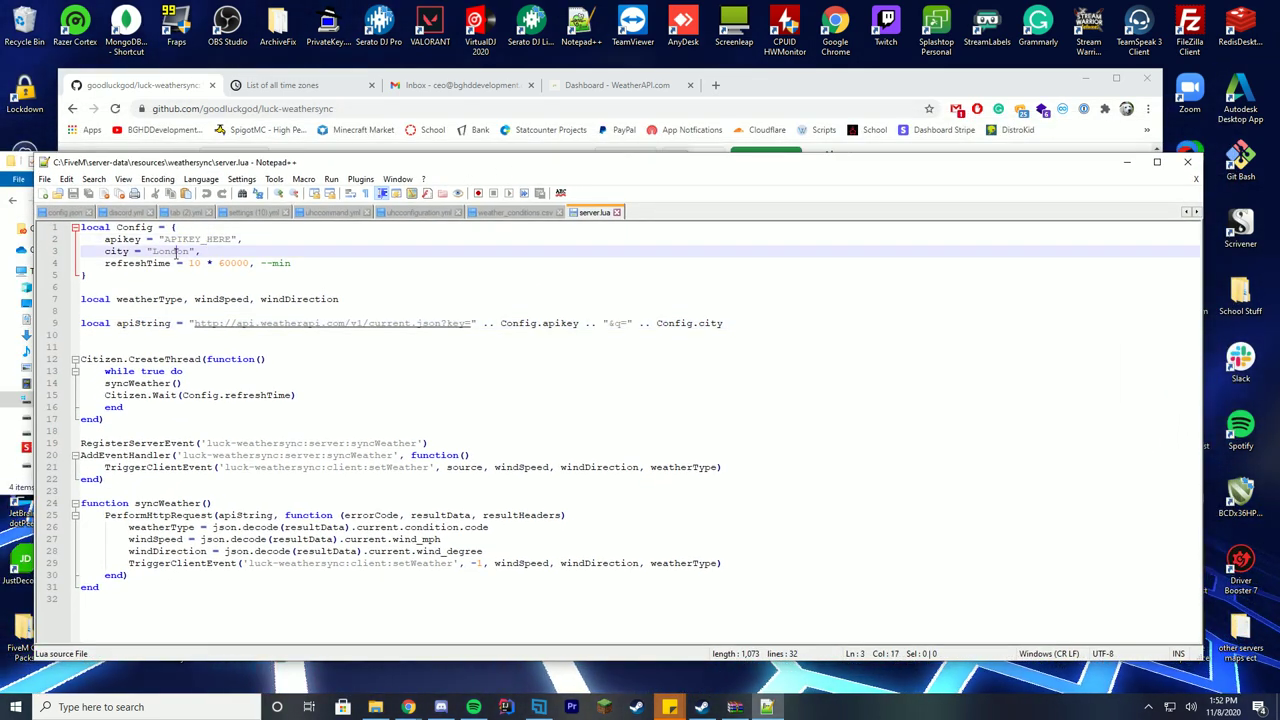
Copy the API key from the WeatherAPI dashboard and paste it over APIKEY_HERE.
{"action": "left_click", "coordinate": [615, 85]}
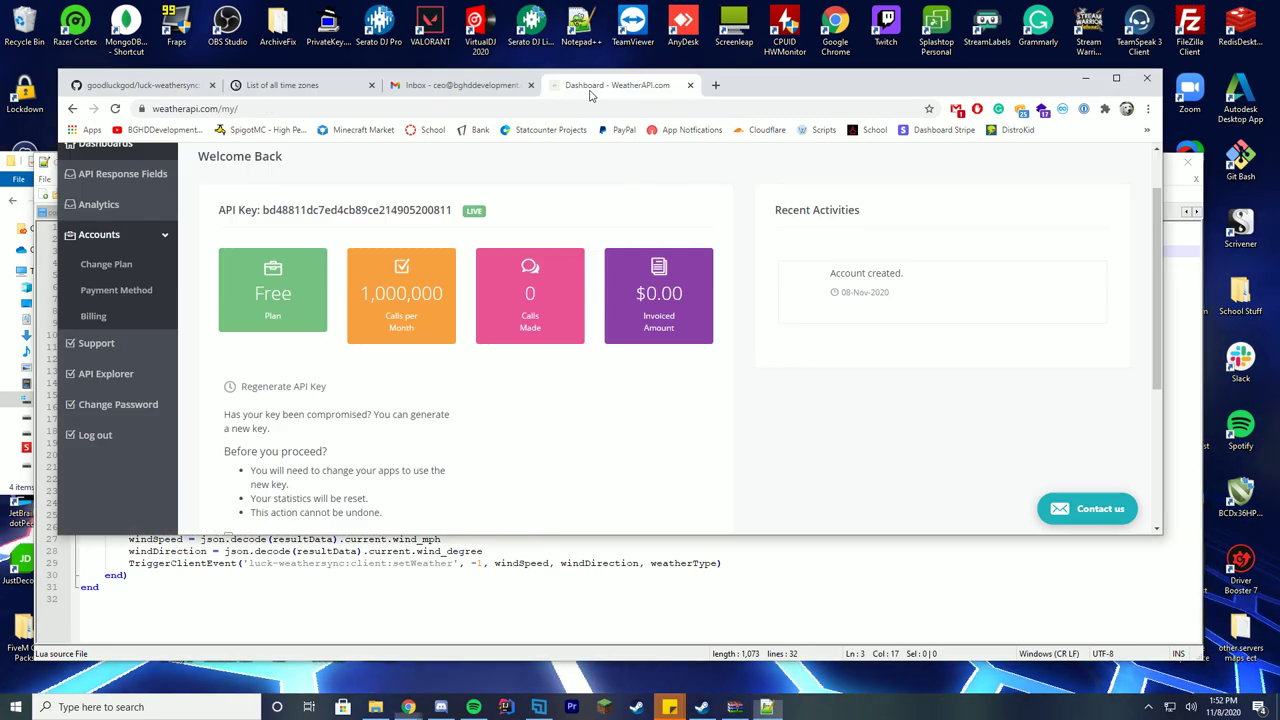
{"action": "double_click", "coordinate": [429, 210]}
{"action": "left_click", "coordinate": [320, 210]}
{"action": "double_click", "coordinate": [420, 210]}
{"action": "right_click", "coordinate": [420, 210]}
{"action": "left_click", "coordinate": [445, 218]}
{"action": "left_click", "coordinate": [383, 594]}
{"action": "double_click", "coordinate": [198, 239]}
{"action": "key", "text": "ctrl+v"}
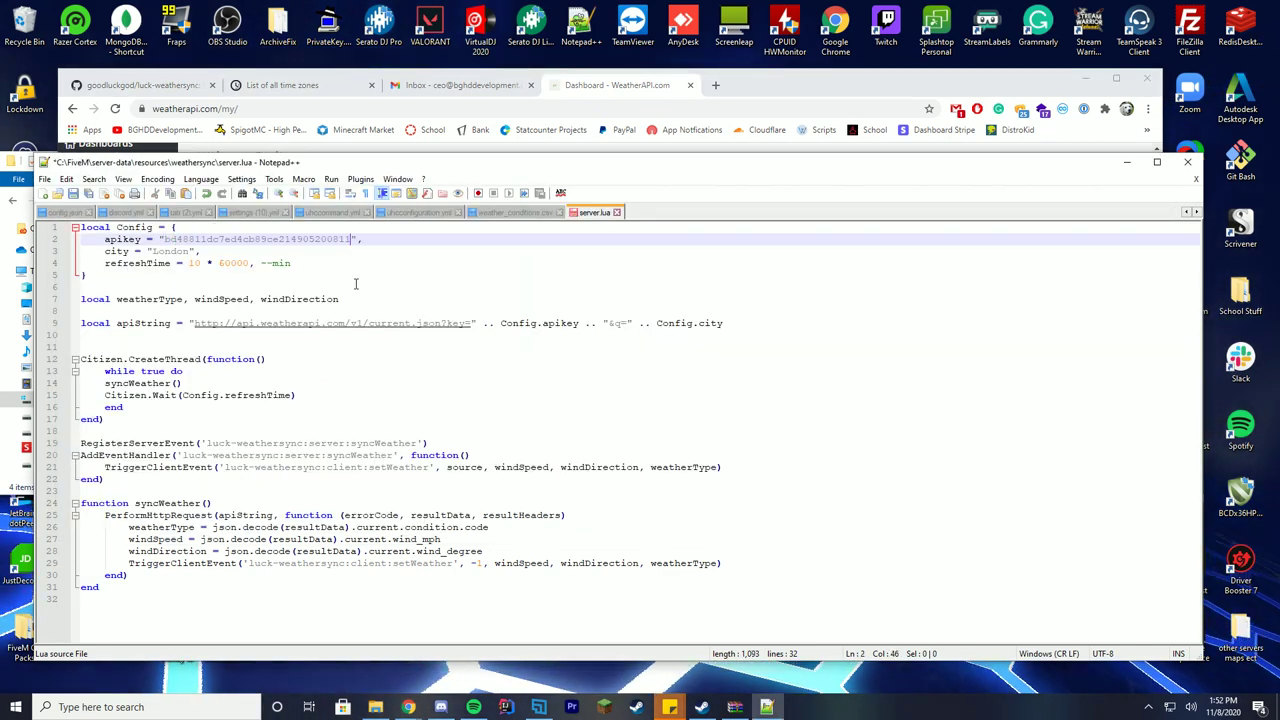
Check the time zone list for the city name and select London on line 3 for replacement.
{"action": "double_click", "coordinate": [170, 251]}
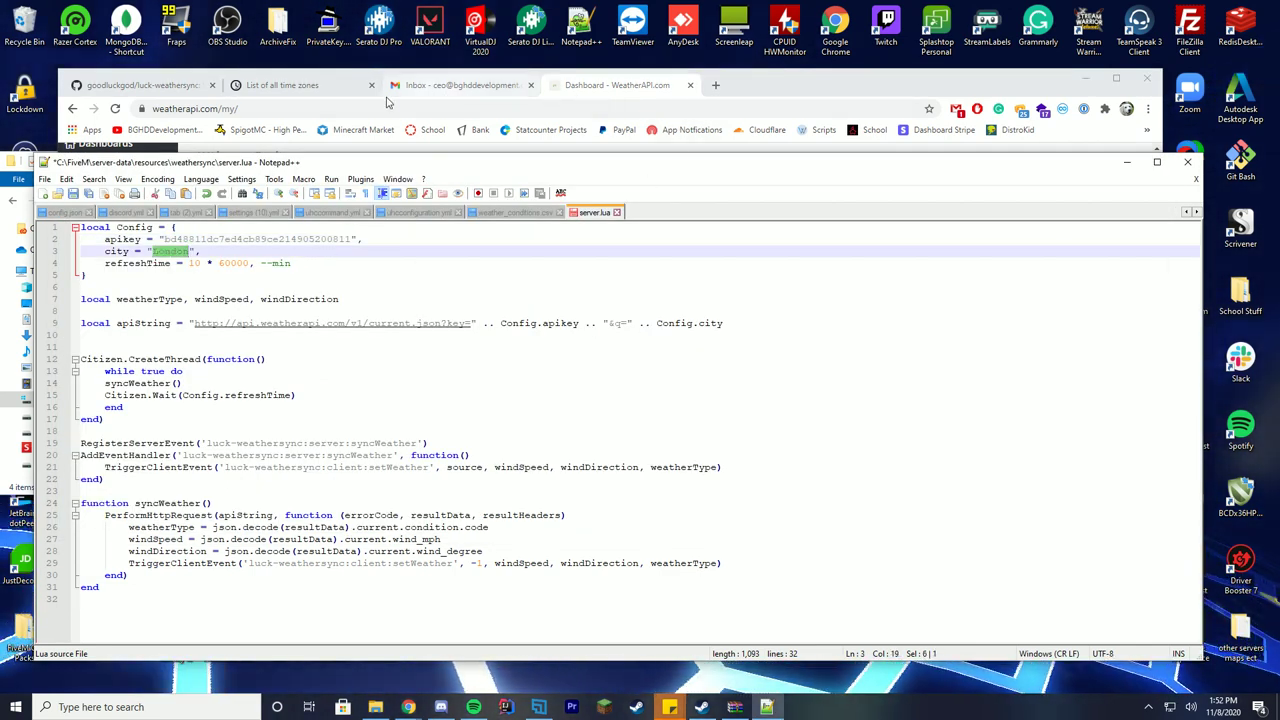
{"action": "left_click", "coordinate": [310, 86]}
{"action": "scroll", "coordinate": [620, 290], "scroll_direction": "down", "scroll_amount": 1}
{"action": "scroll", "coordinate": [675, 346], "scroll_direction": "up", "scroll_amount": 1}
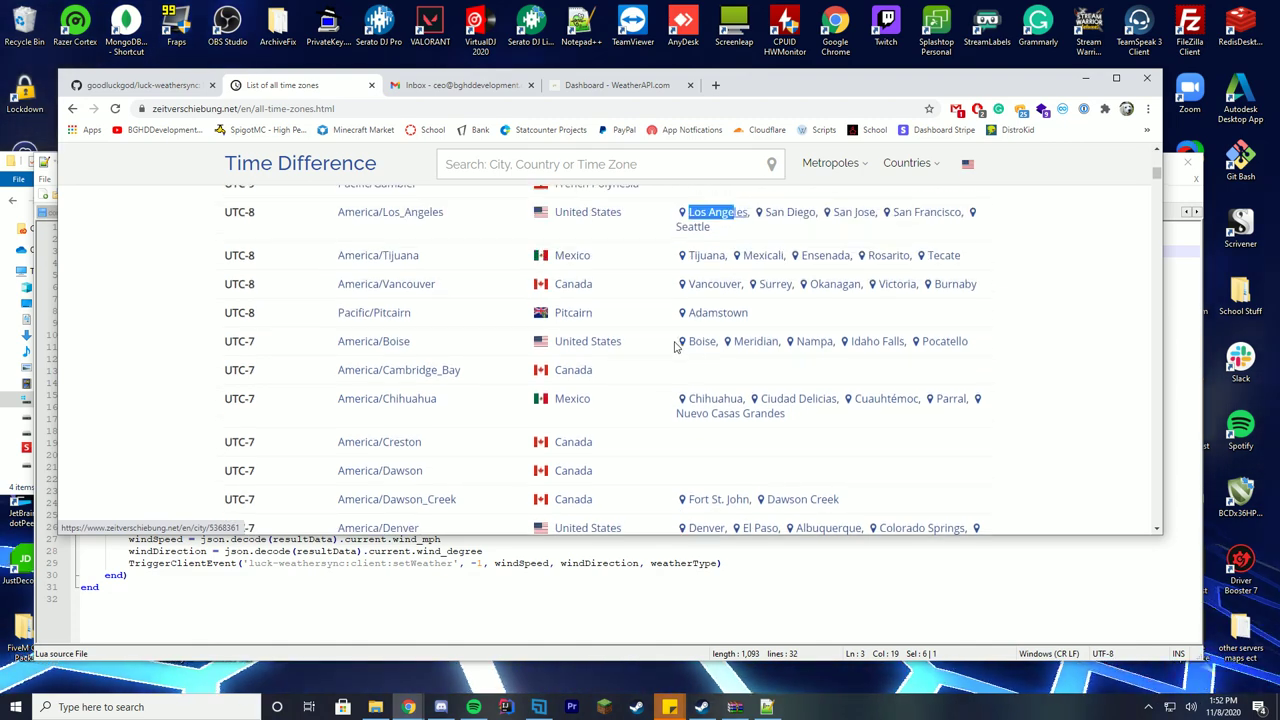
{"action": "scroll", "coordinate": [668, 344], "scroll_direction": "up", "scroll_amount": 1}
{"action": "left_click", "coordinate": [497, 579]}
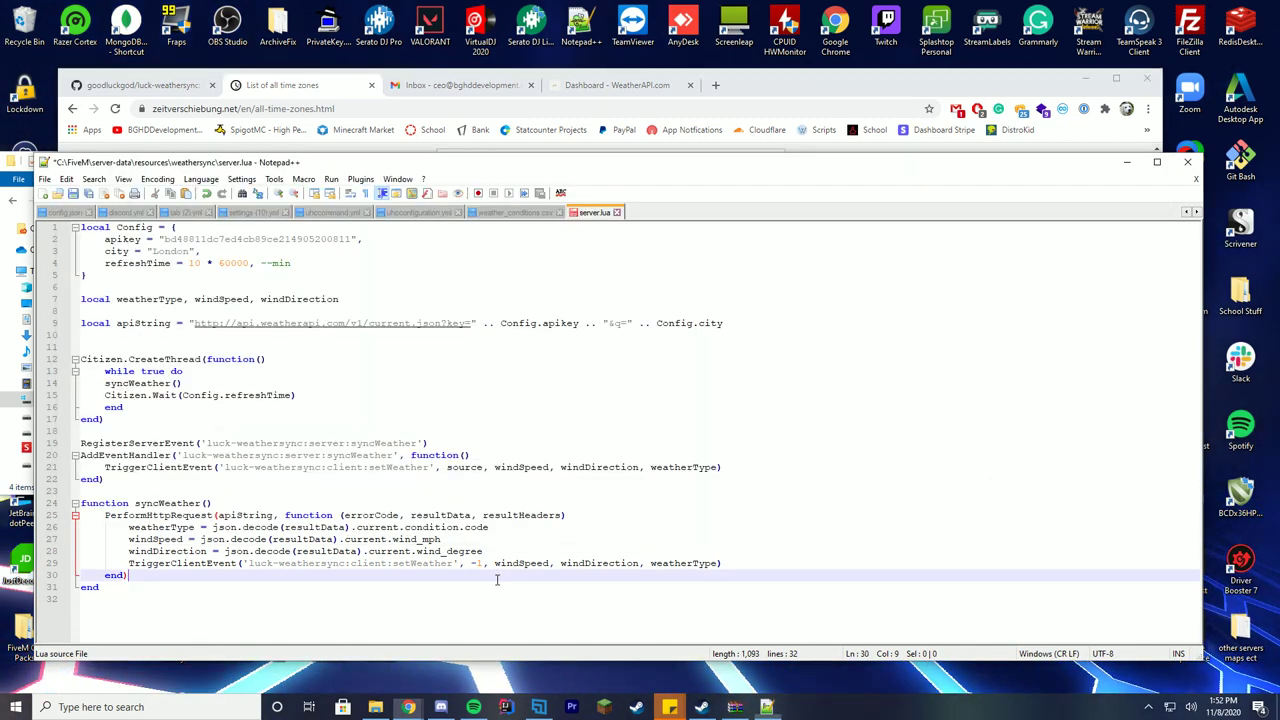
{"action": "double_click", "coordinate": [172, 251]}
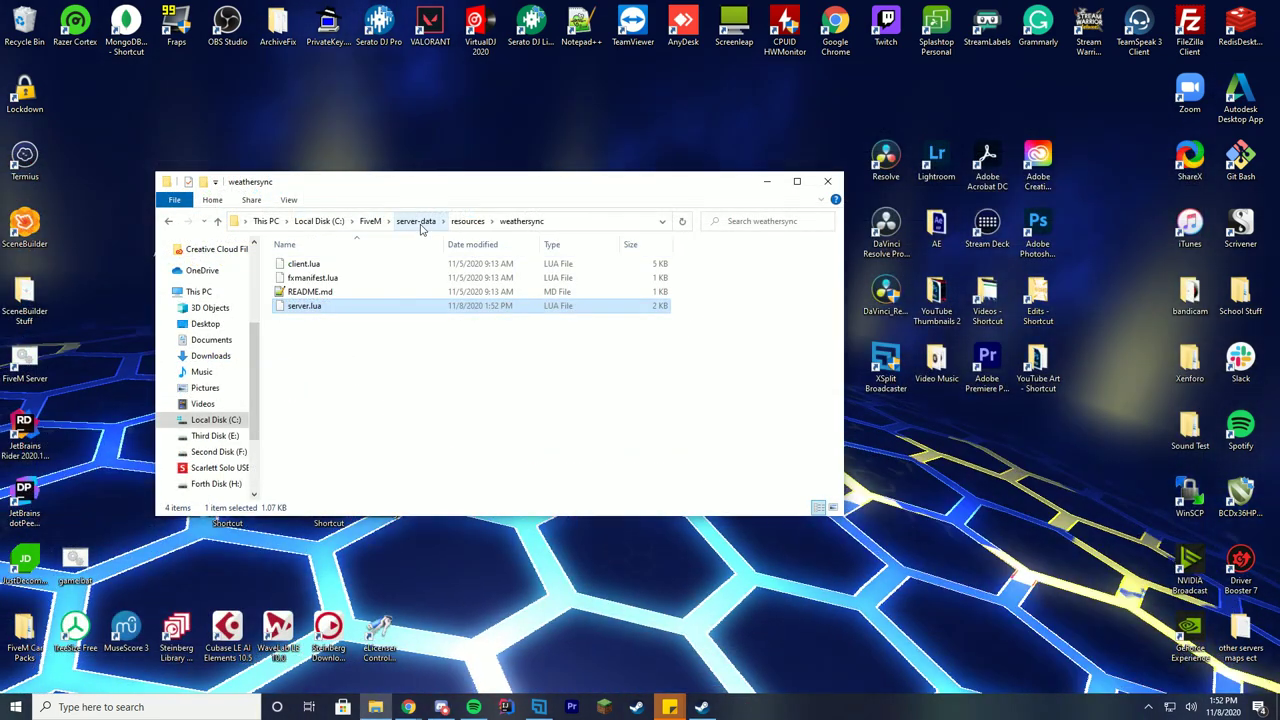
Open server-data's server.cfg in Notepad++ and add 'ensure weathersync' after the last ensure line.
{"action": "left_click", "coordinate": [416, 221]}
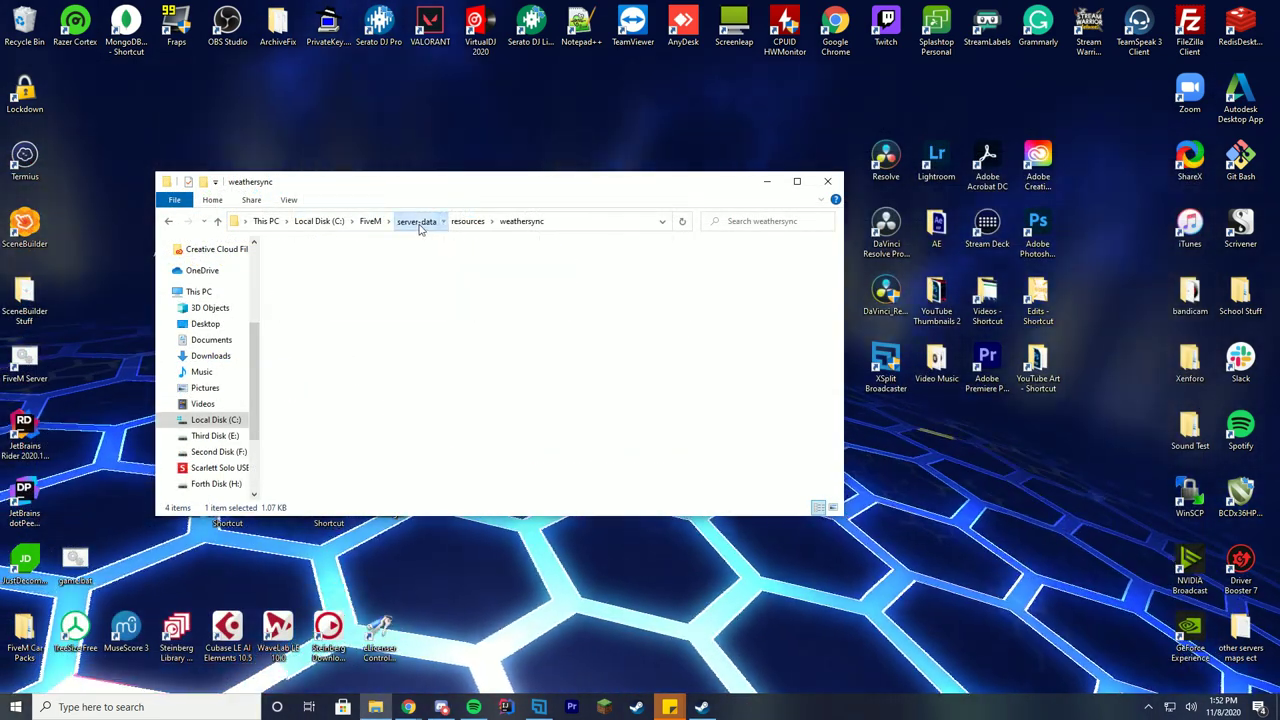
{"action": "left_click", "coordinate": [300, 389]}
{"action": "right_click", "coordinate": [300, 389]}
{"action": "left_click", "coordinate": [166, 127]}
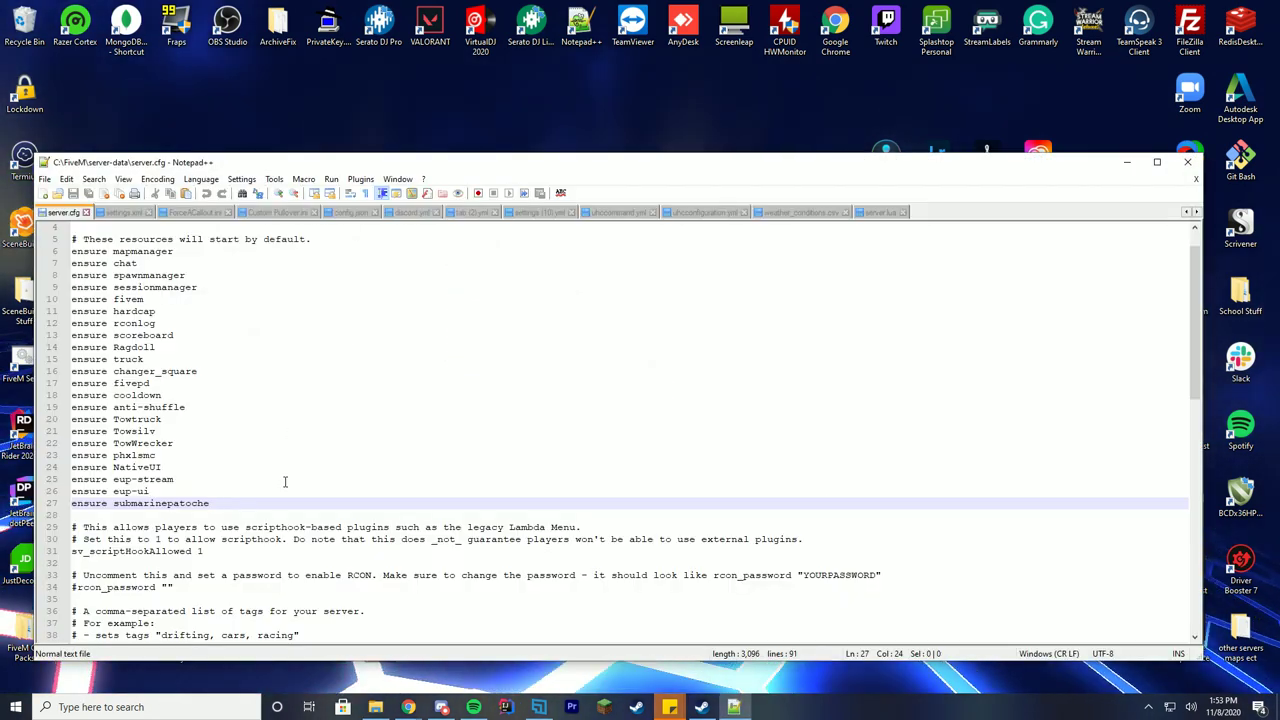
{"action": "key", "text": "Return"}
{"action": "type", "text": "ensure weathe"}
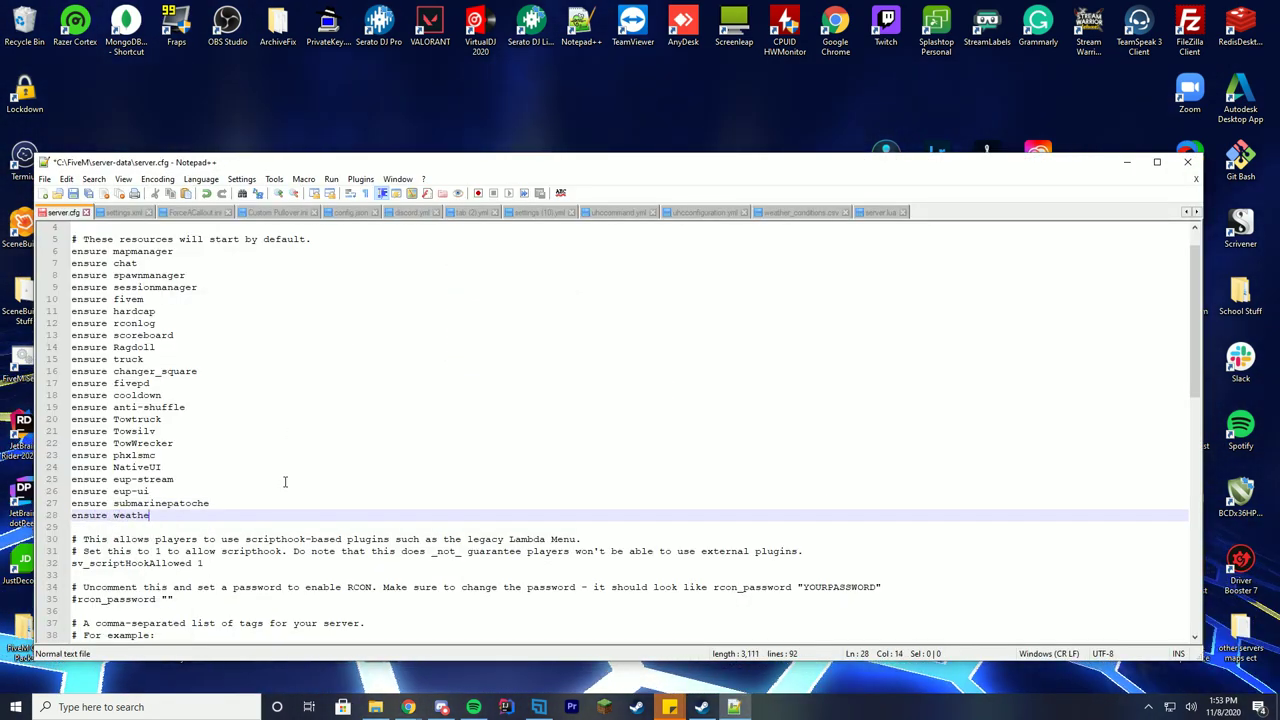
{"action": "type", "text": "rsync"}
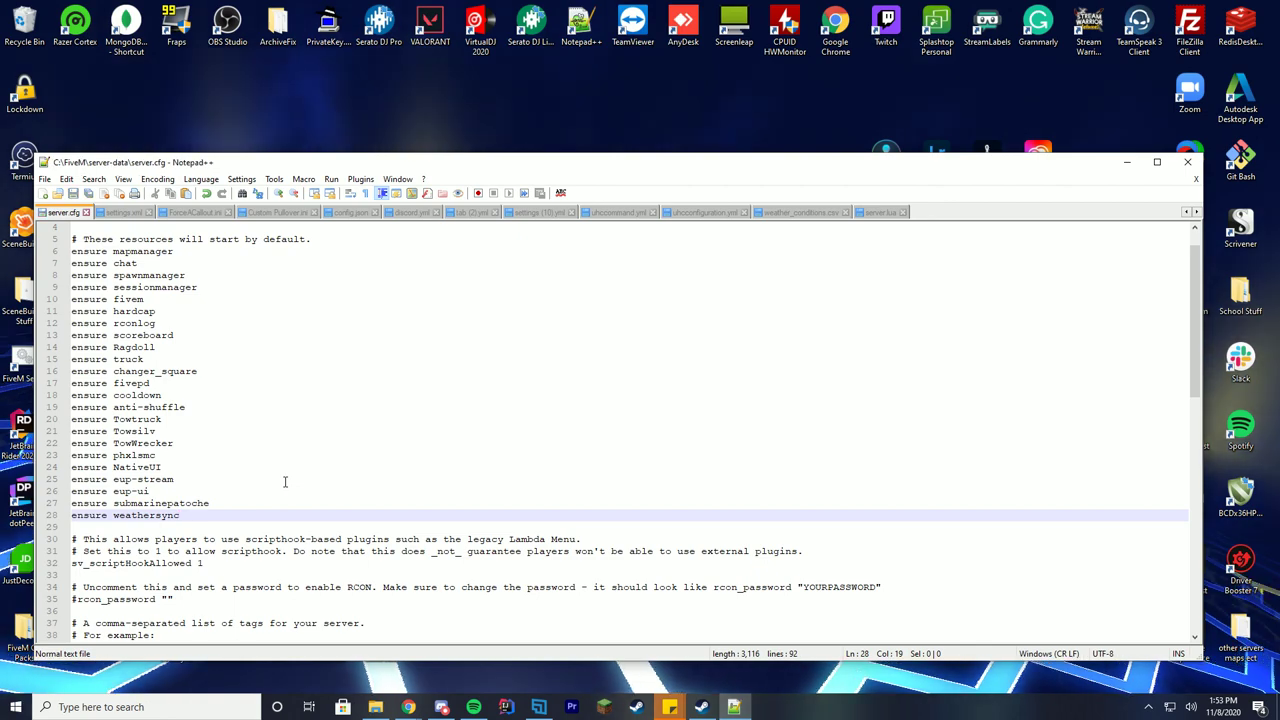
Launch the FiveM server, confirm weathersync starts in the console, then minimize it.
{"action": "double_click", "coordinate": [26, 360]}
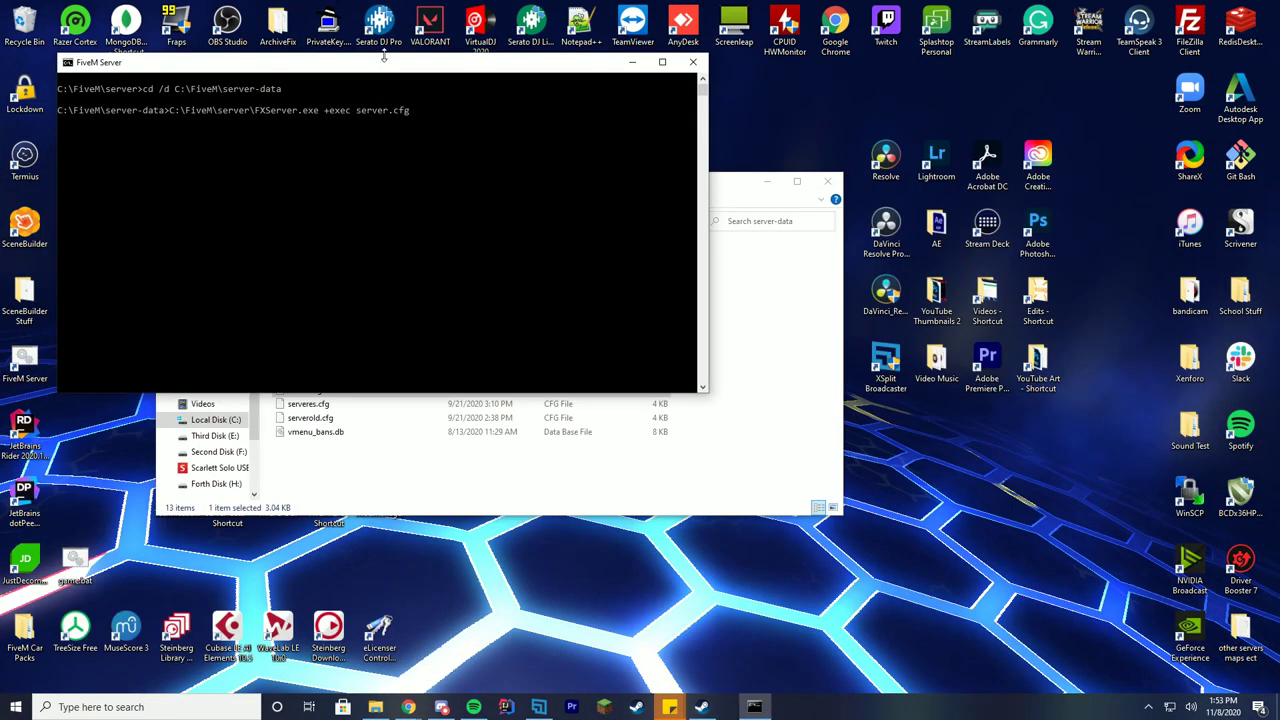
{"action": "left_click_drag", "start_coordinate": [386, 64], "coordinate": [672, 165]}
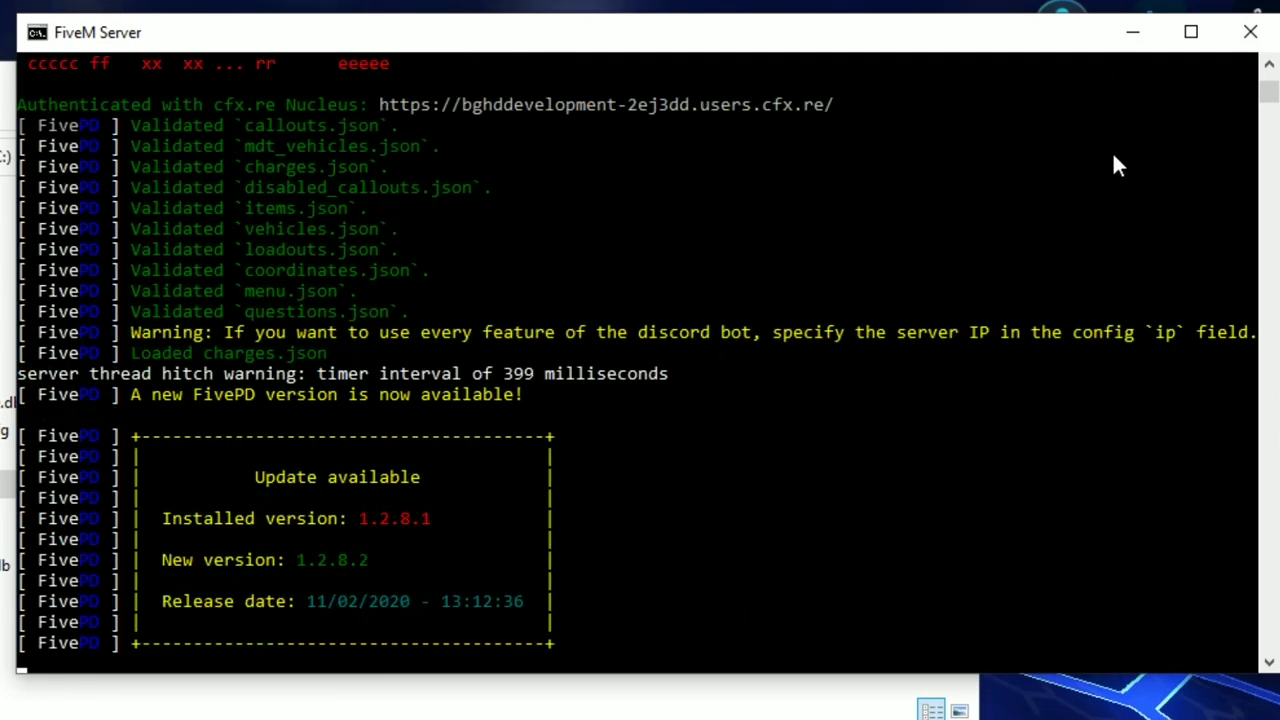
{"action": "left_click_drag", "start_coordinate": [1270, 72], "coordinate": [1270, 72]}
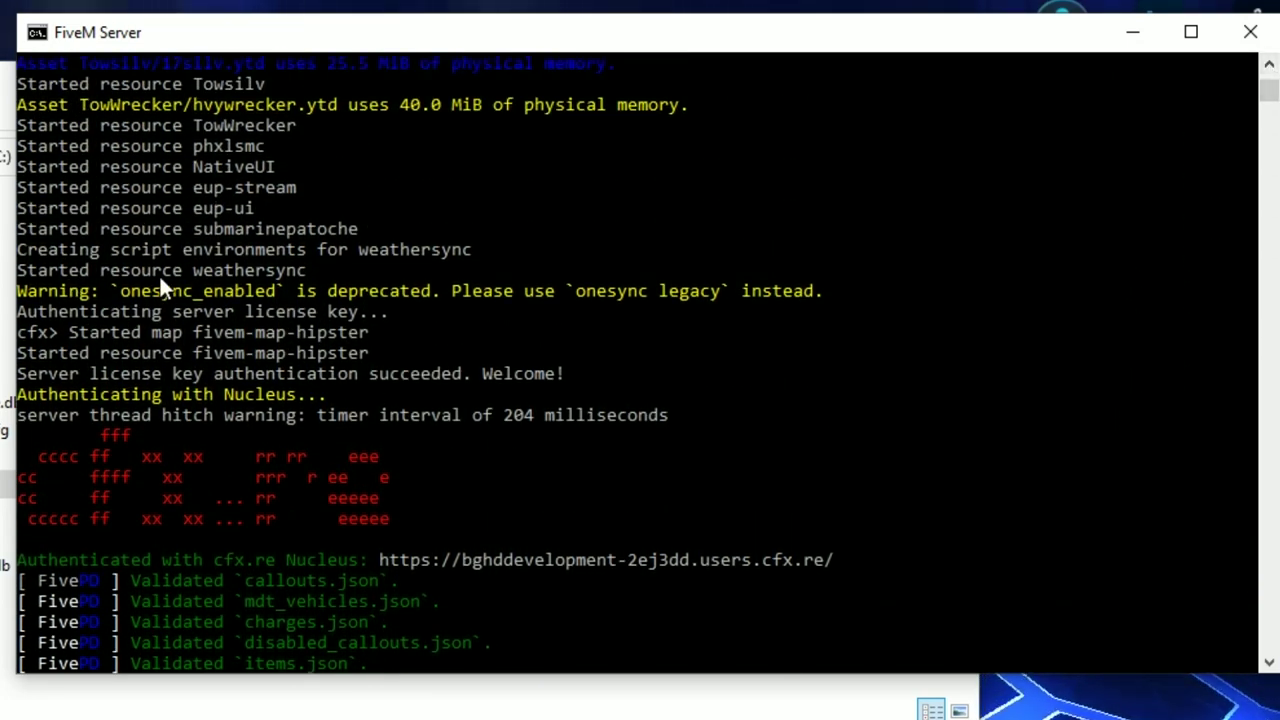
{"action": "left_click", "coordinate": [1136, 38]}
{"action": "left_click_drag", "start_coordinate": [514, 197], "coordinate": [507, 510]}
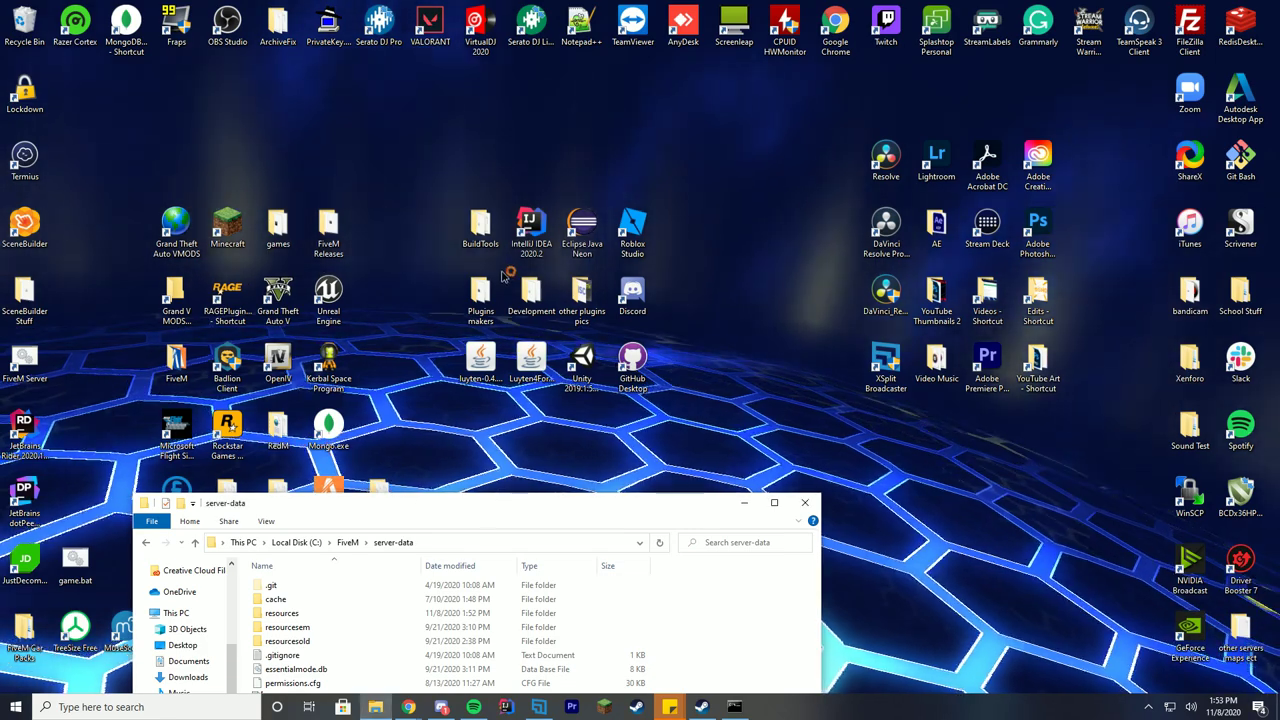
Minimize the server-data folder window, walk the character to the silver car and get in.
{"action": "left_click_drag", "start_coordinate": [507, 500], "coordinate": [474, 238]}
{"action": "left_click", "coordinate": [710, 238]}
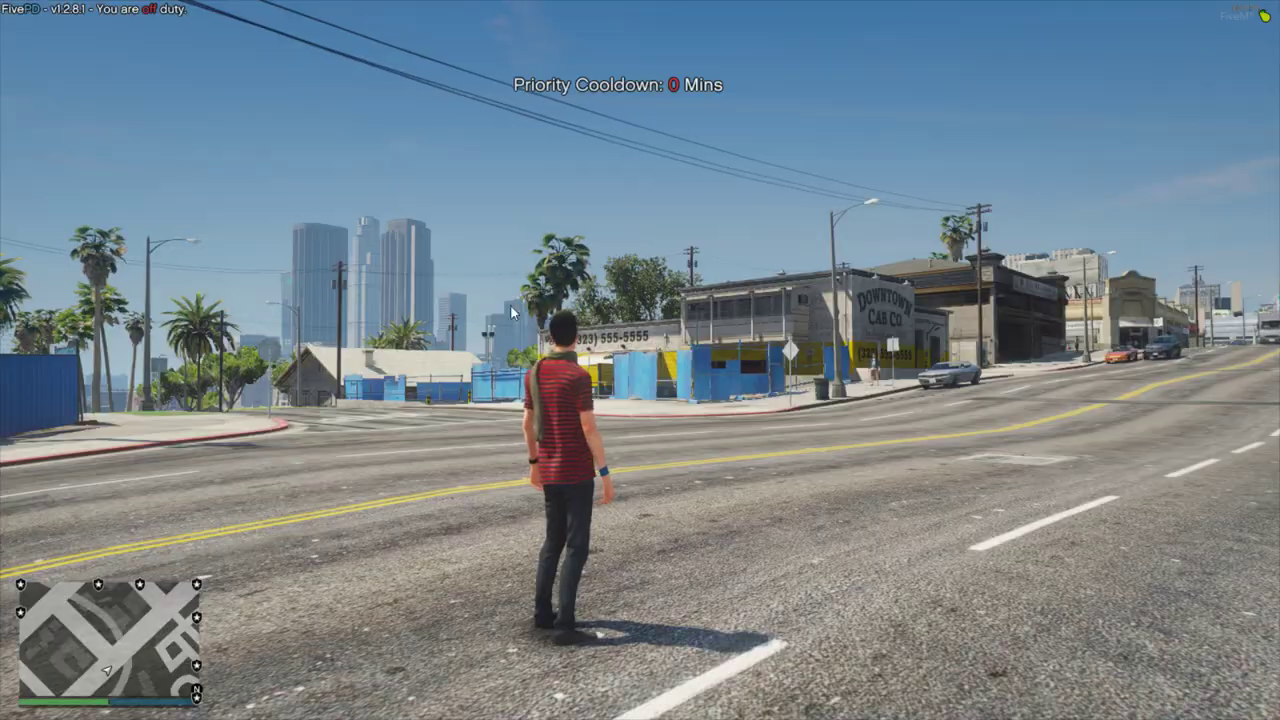
{"action": "key", "text": "w"}
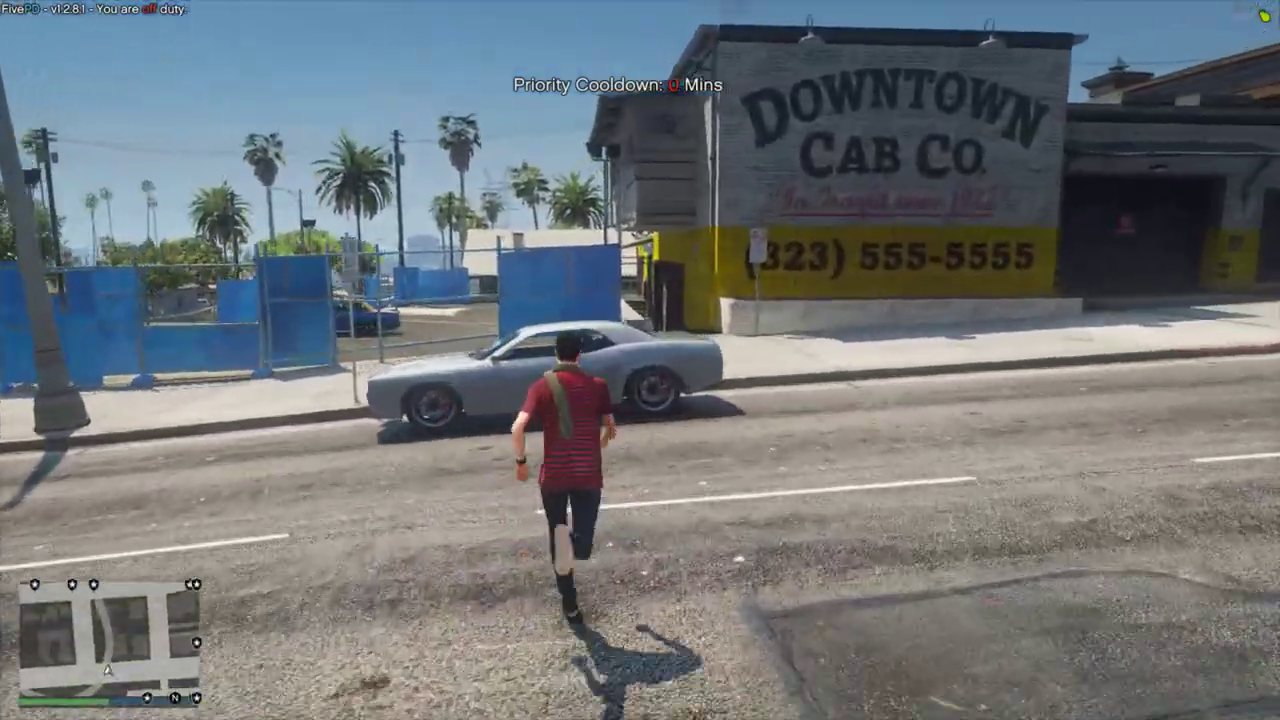
{"action": "key", "text": "f"}
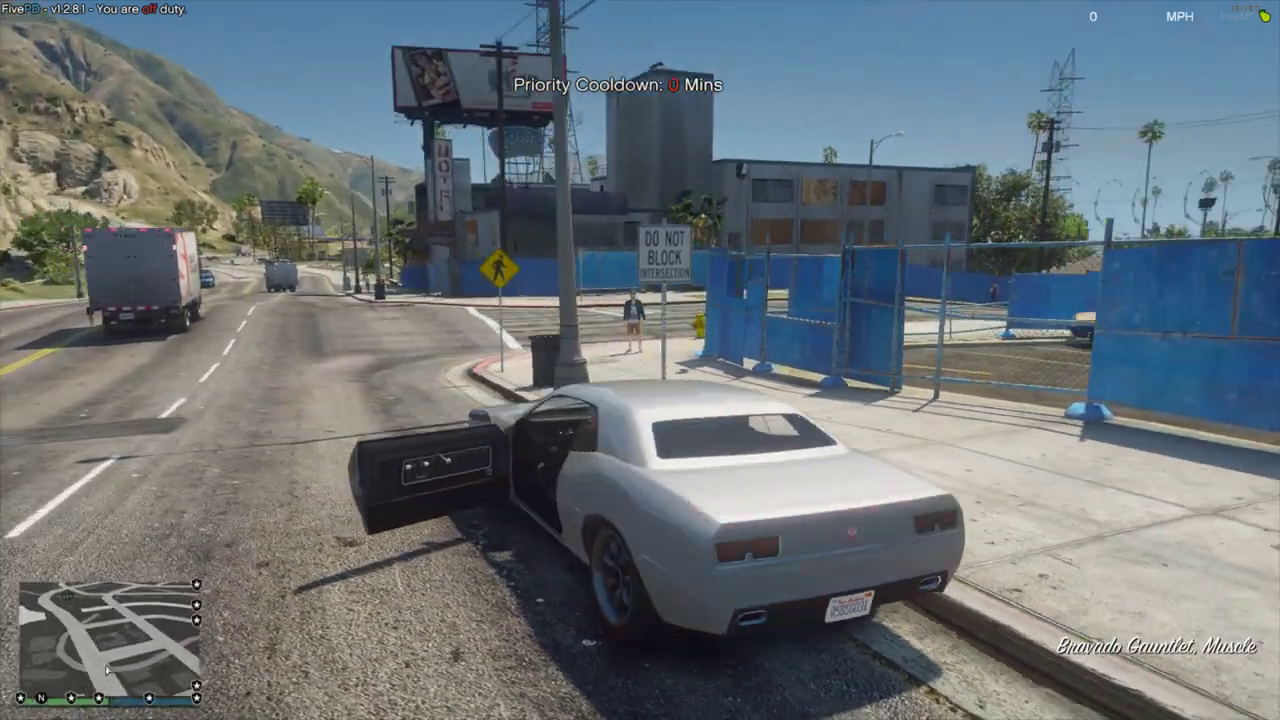
Drive the car from the curb onto the palm-lined street, then right onto the residential cross street.
{"action": "key", "text": "w"}
{"action": "key", "text": "a"}
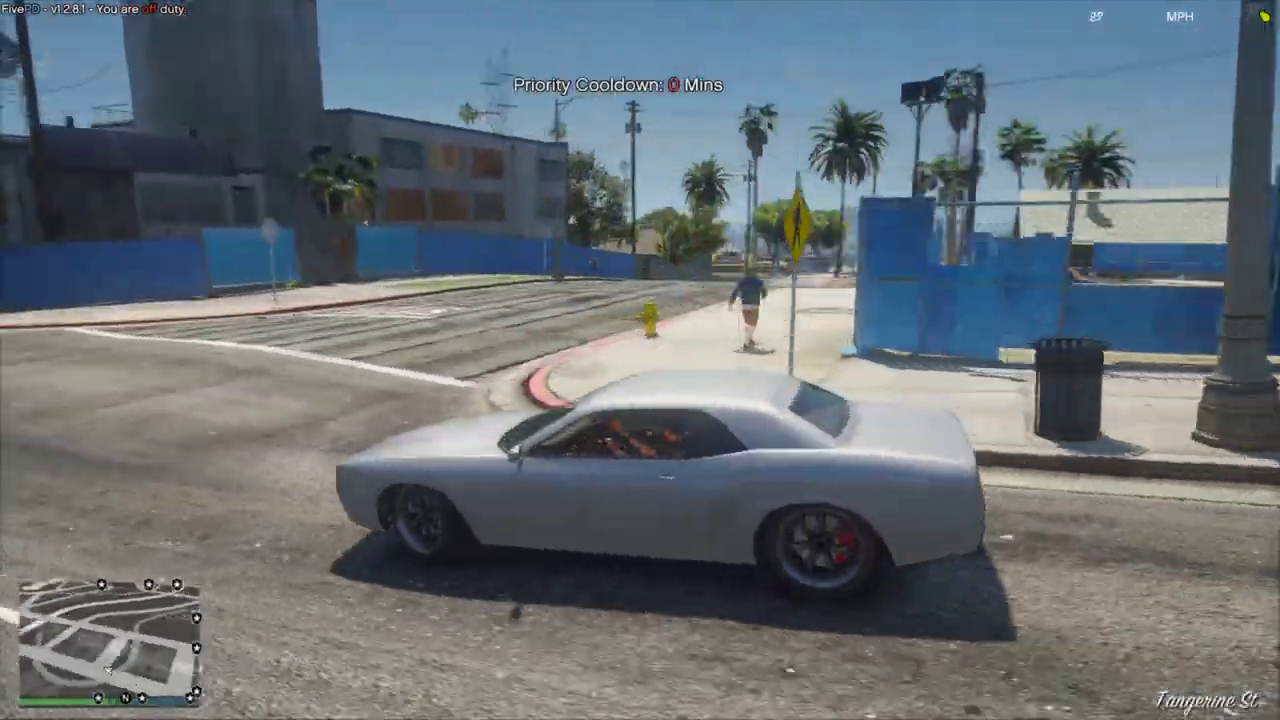
{"action": "key", "text": "d"}
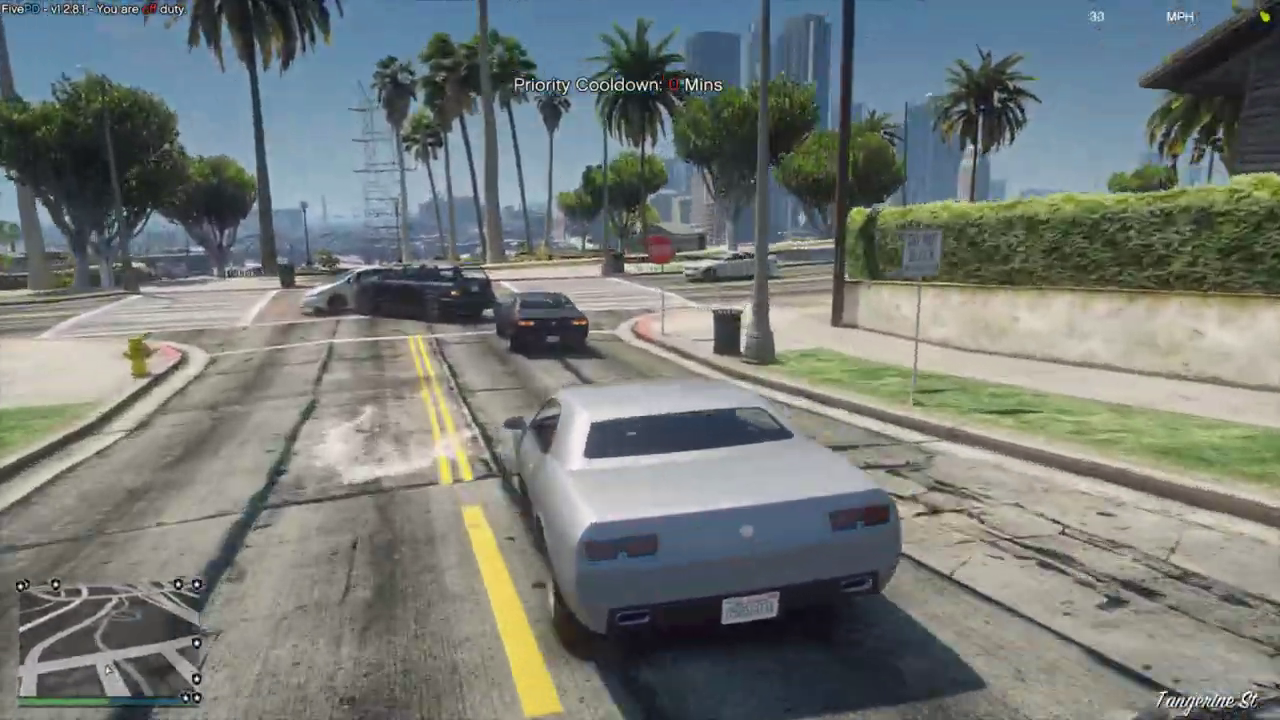
{"action": "key", "text": "d"}
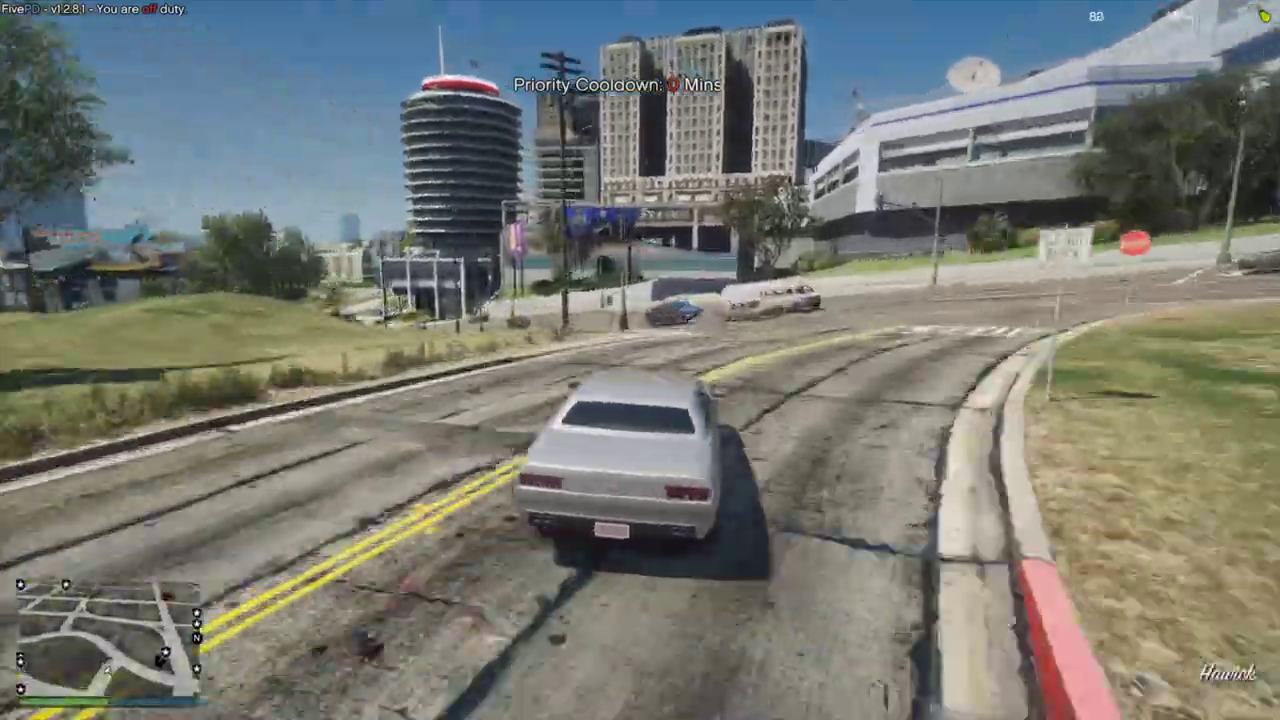
{"action": "key", "text": "w"}
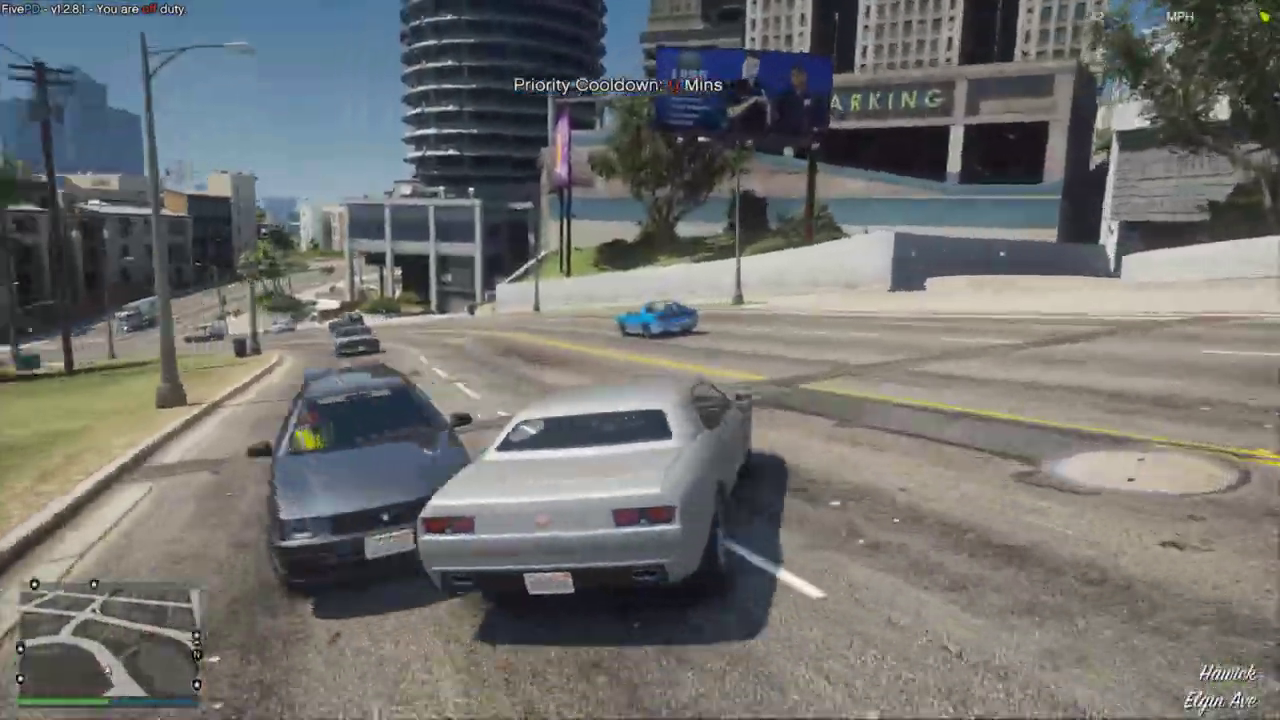
Keep driving, turning left onto Spanish Ave and right through the following intersections.
{"action": "key", "text": "a"}
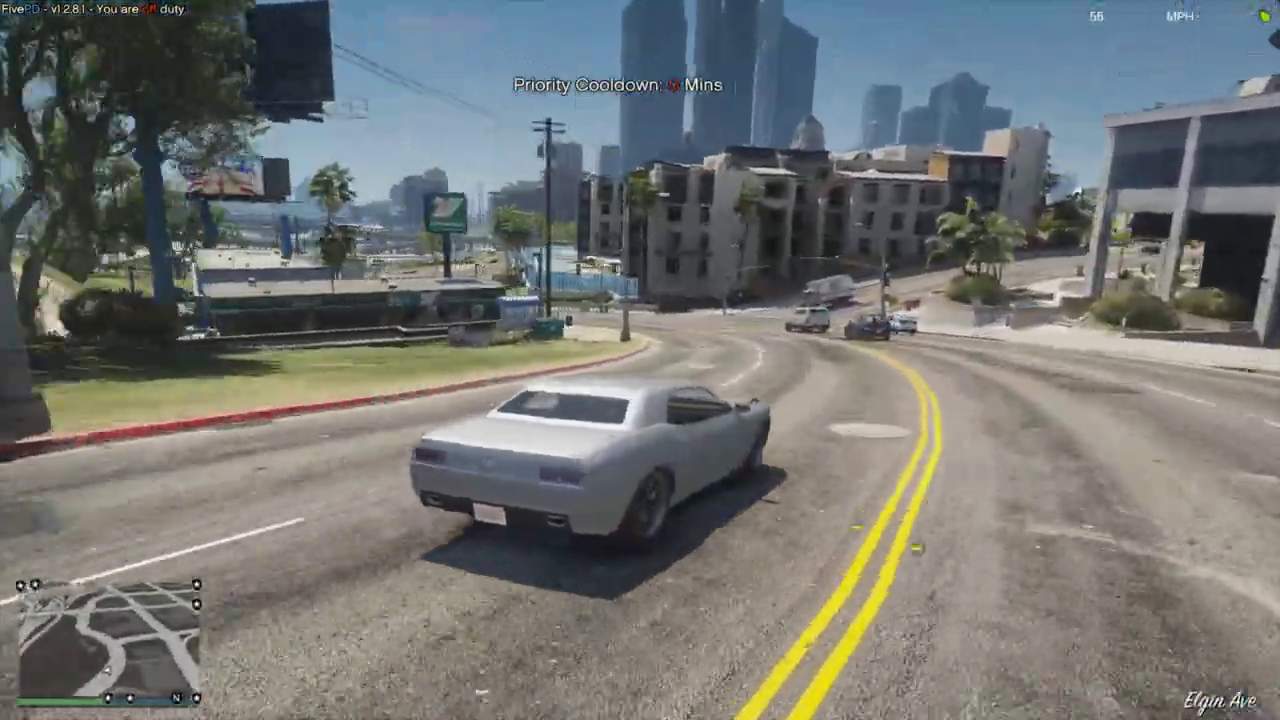
{"action": "key", "text": "a"}
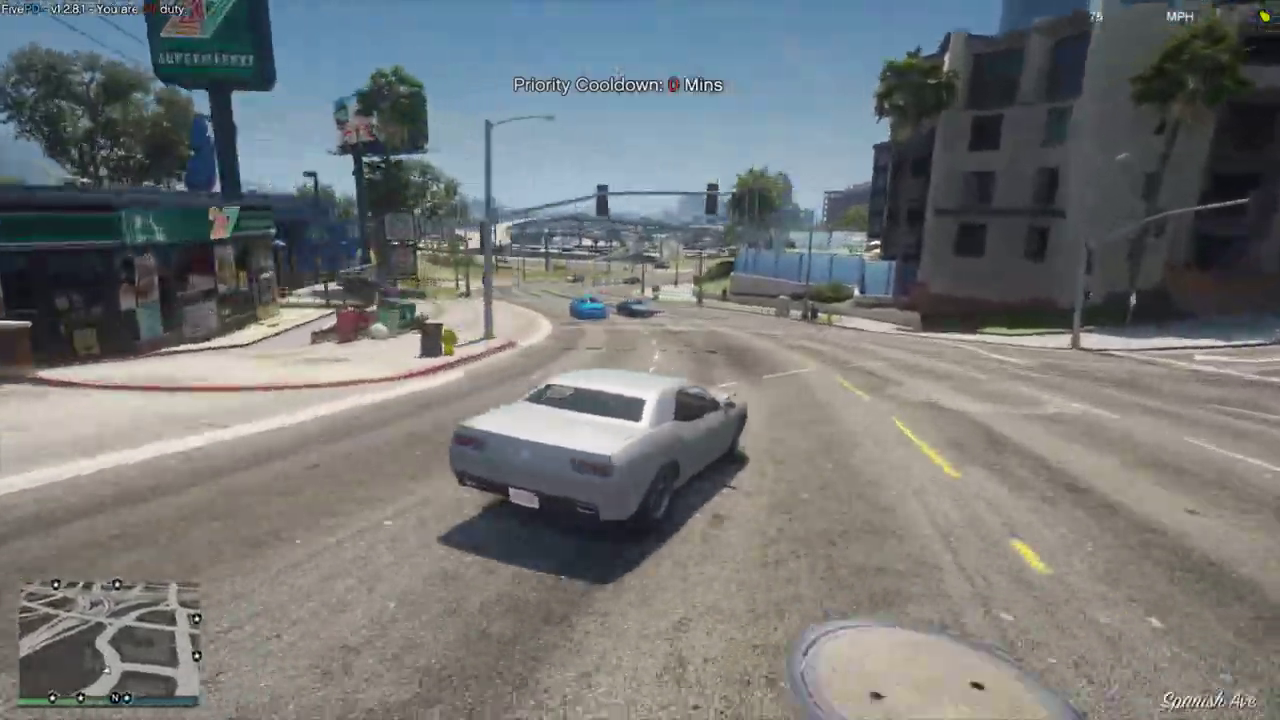
{"action": "key", "text": "w"}
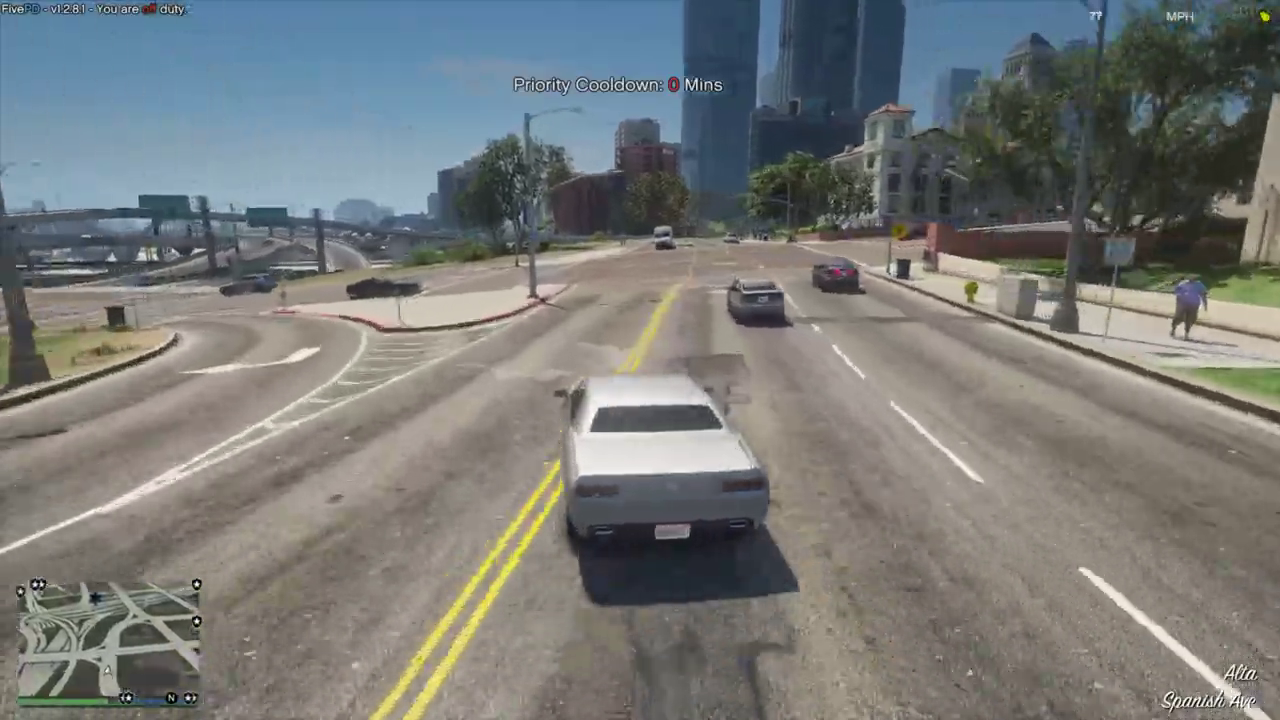
{"action": "key", "text": "d"}
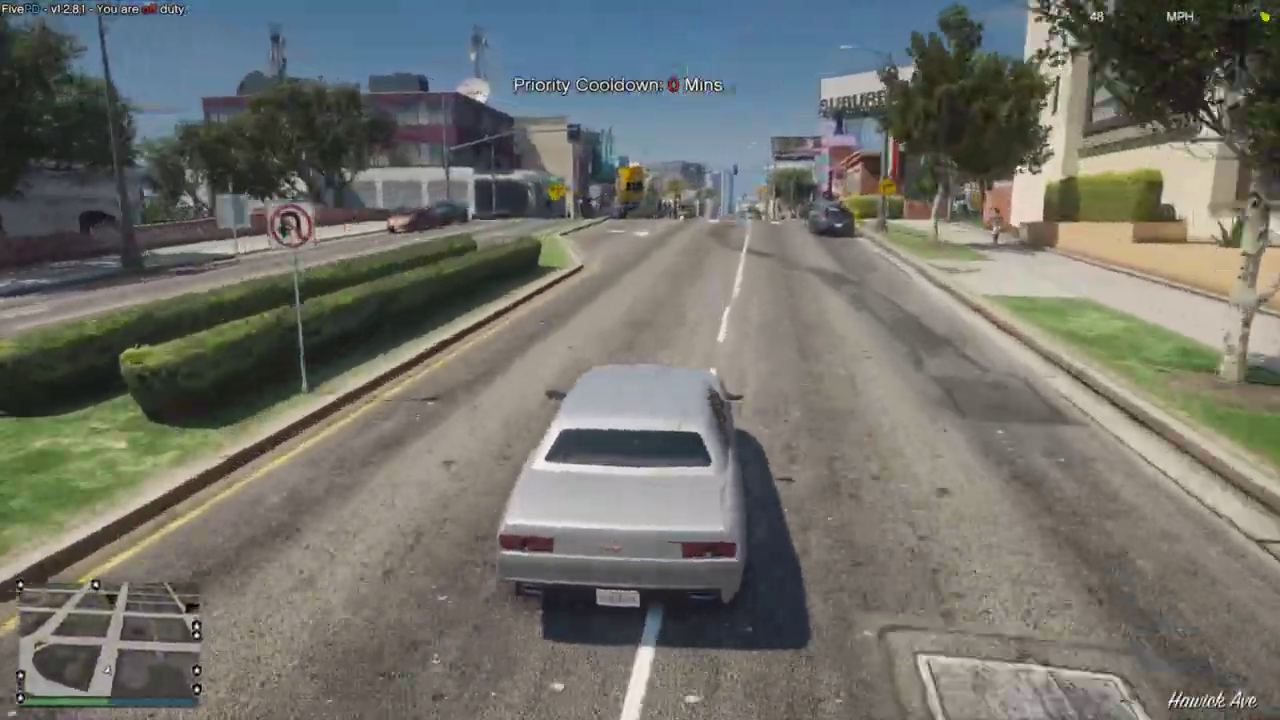
{"action": "key", "text": "w"}
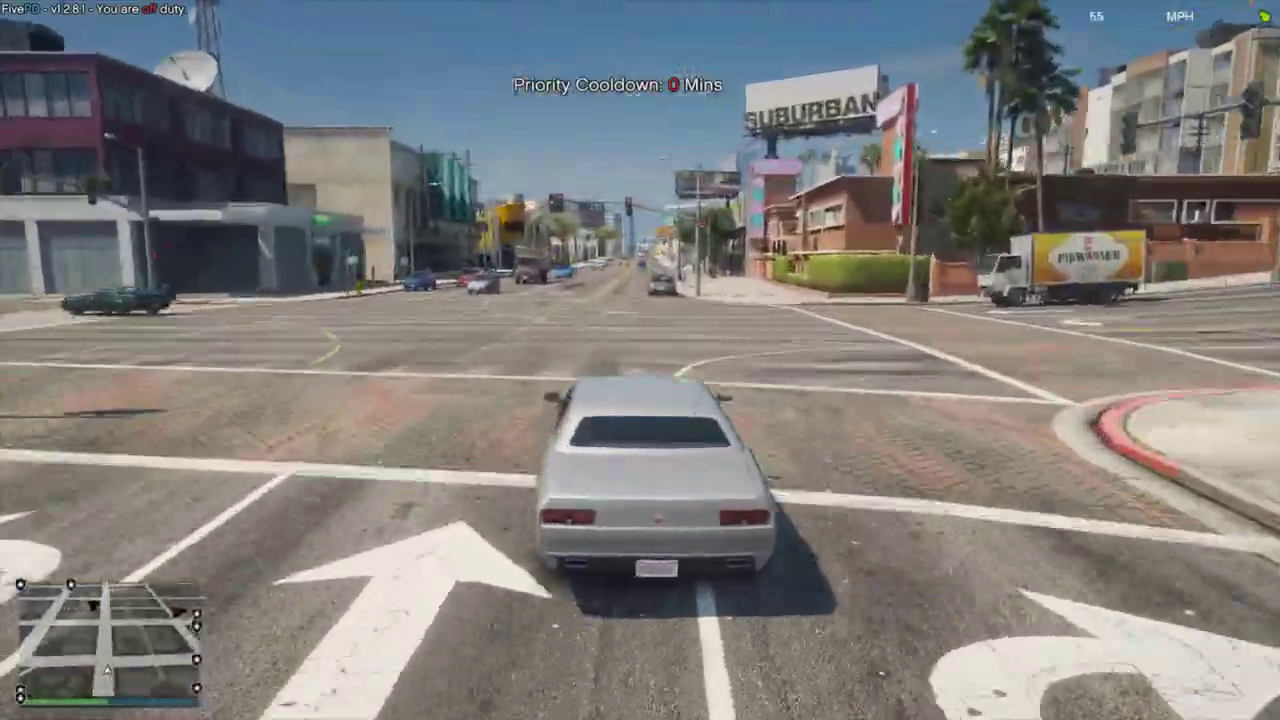
{"action": "key", "text": "d"}
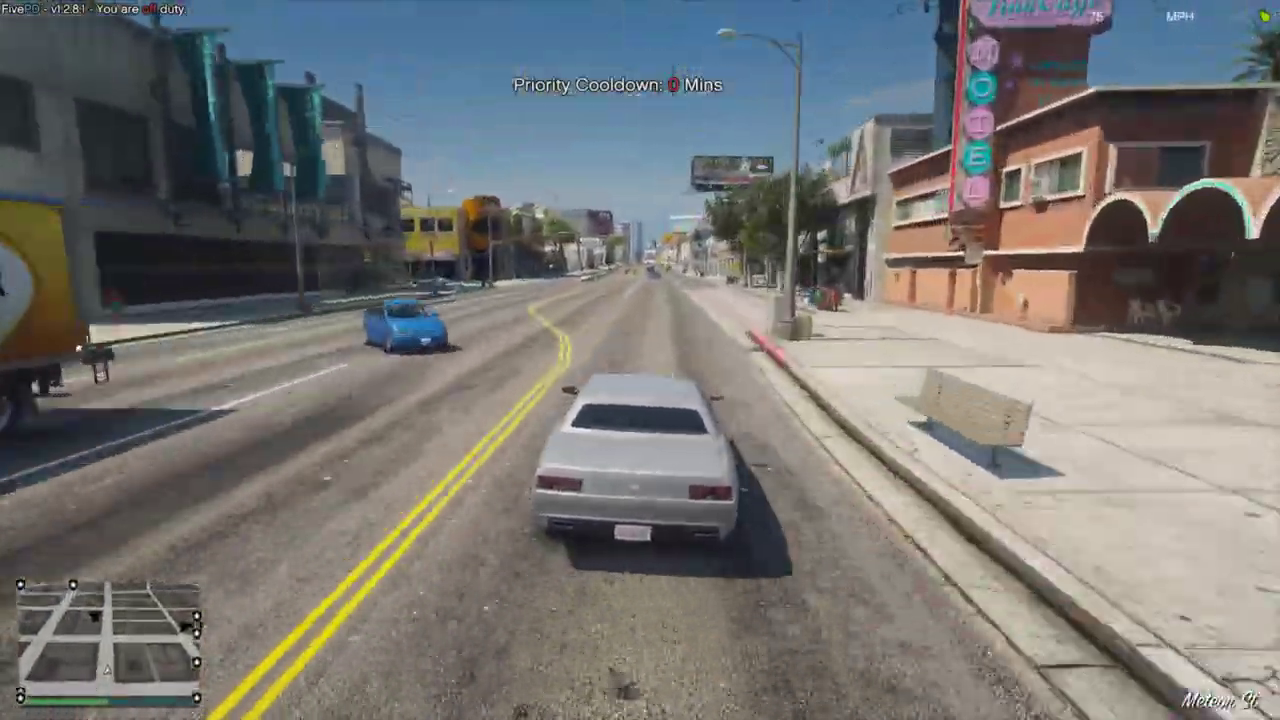